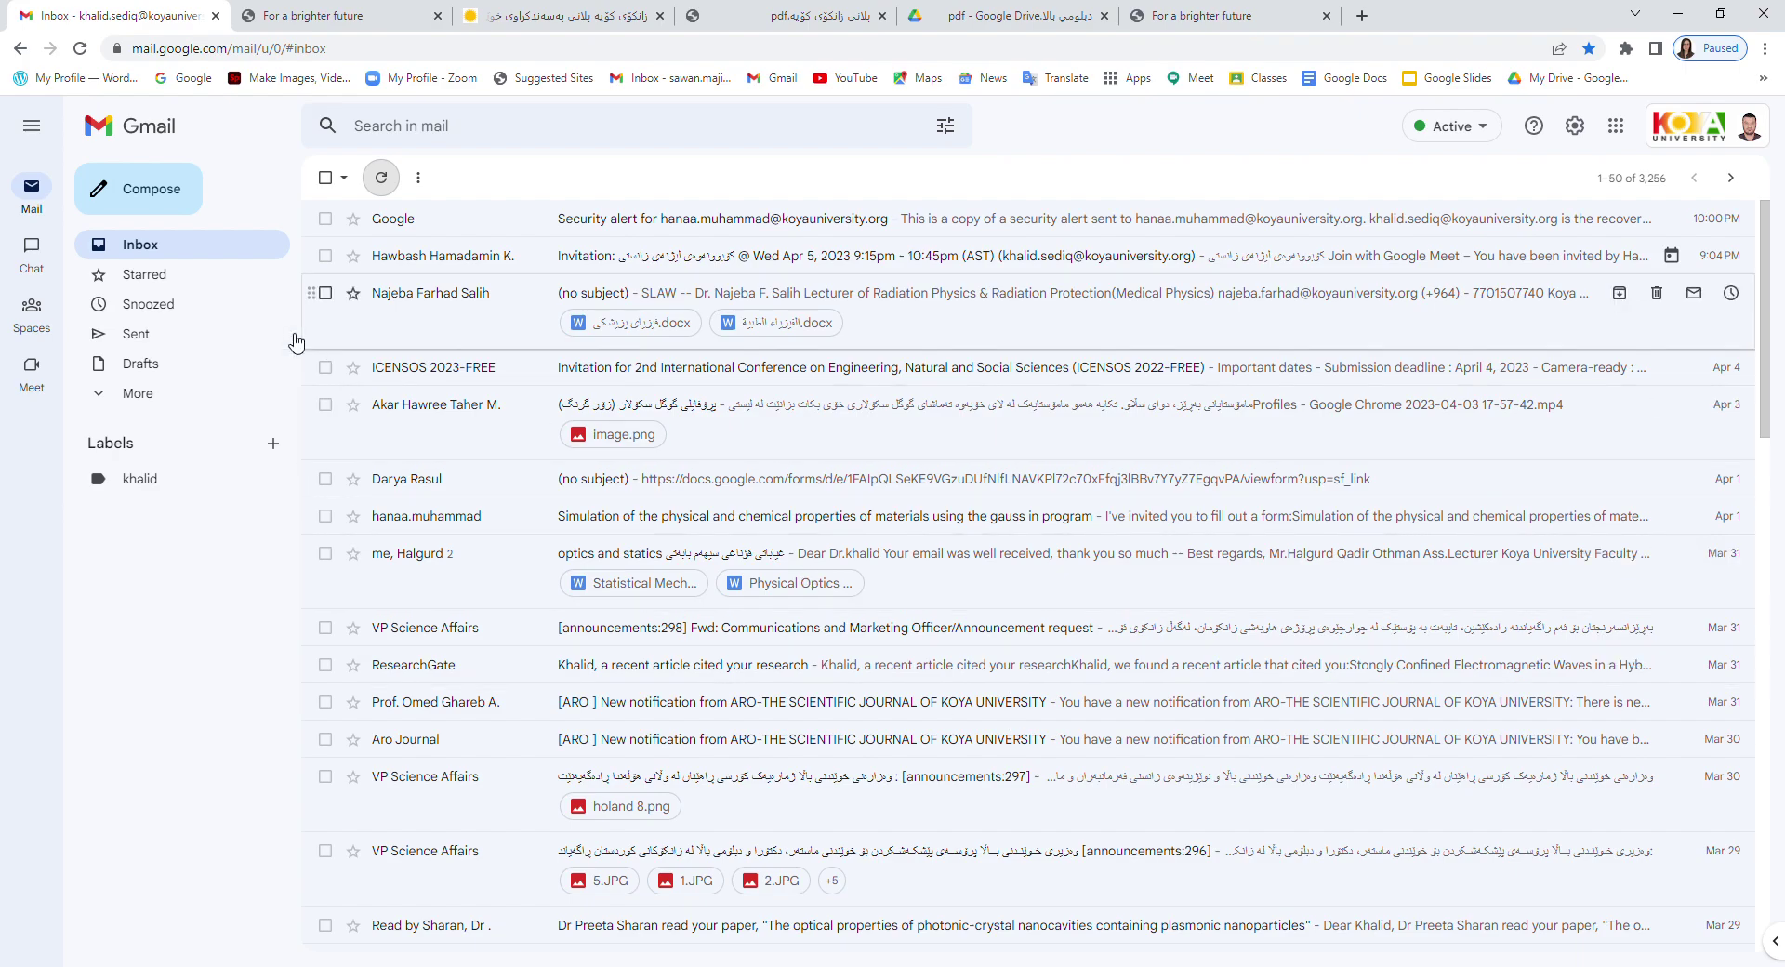
# Review the Koya University announcement of the approved postgraduate study plan, from its heading down to the attachment link
pyautogui.click(269, 17)
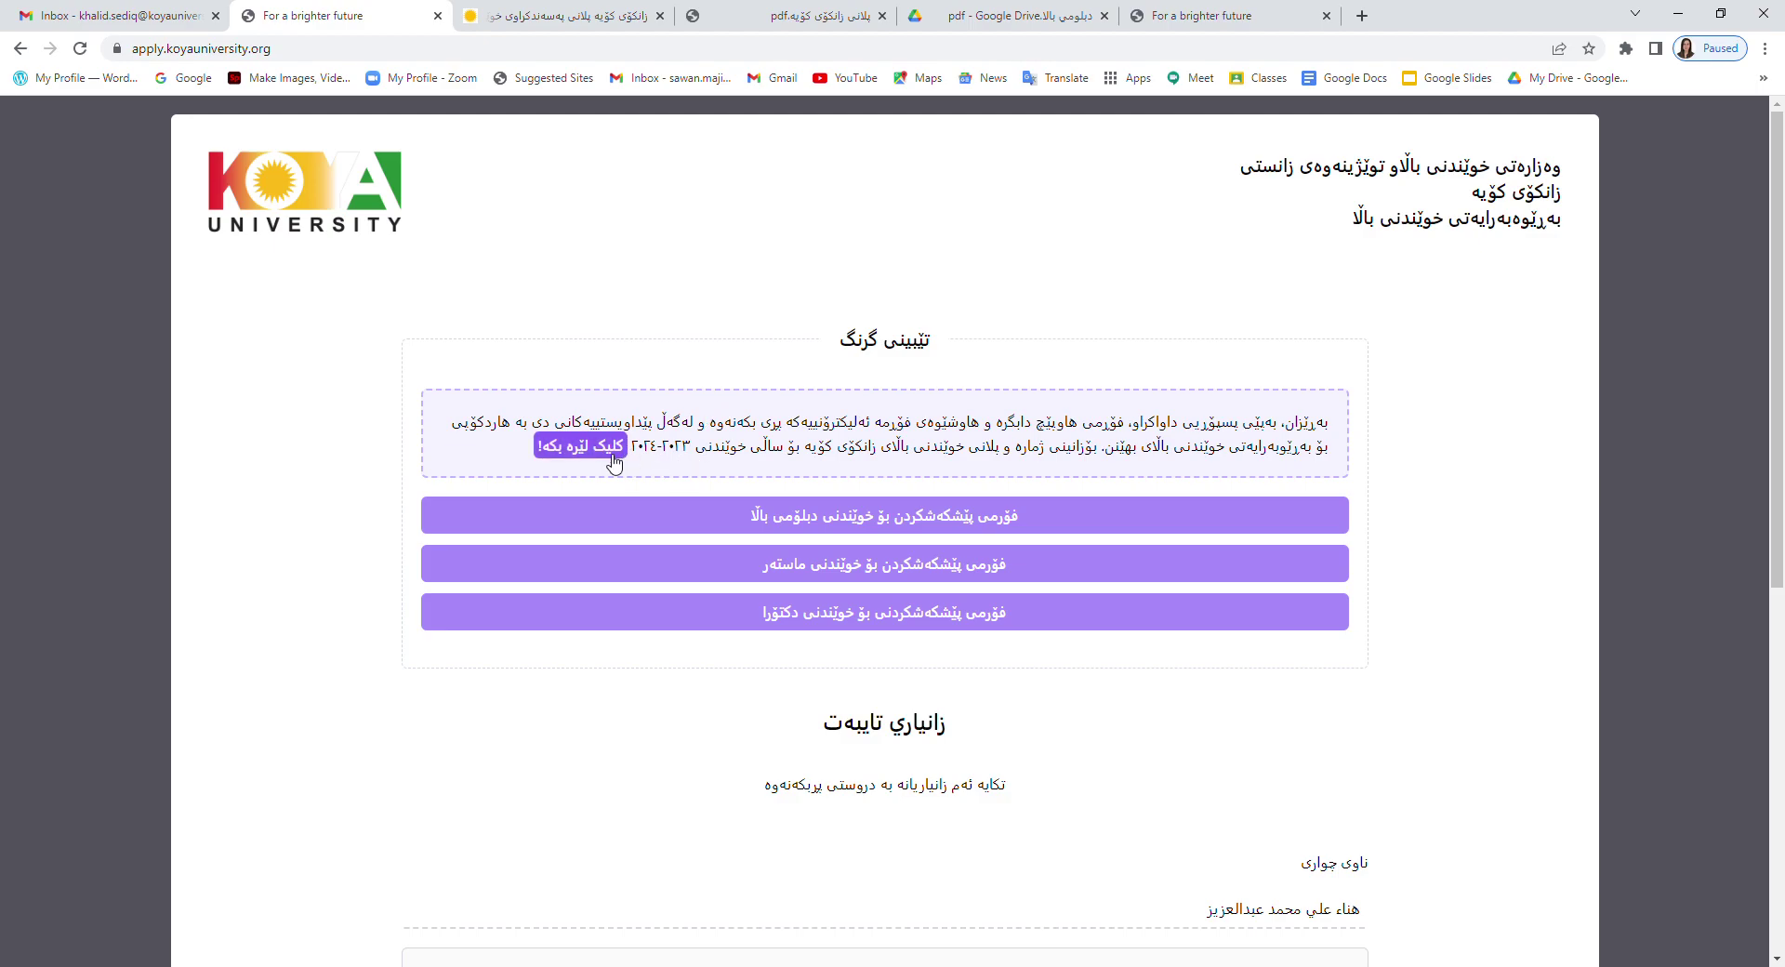
pyautogui.click(594, 18)
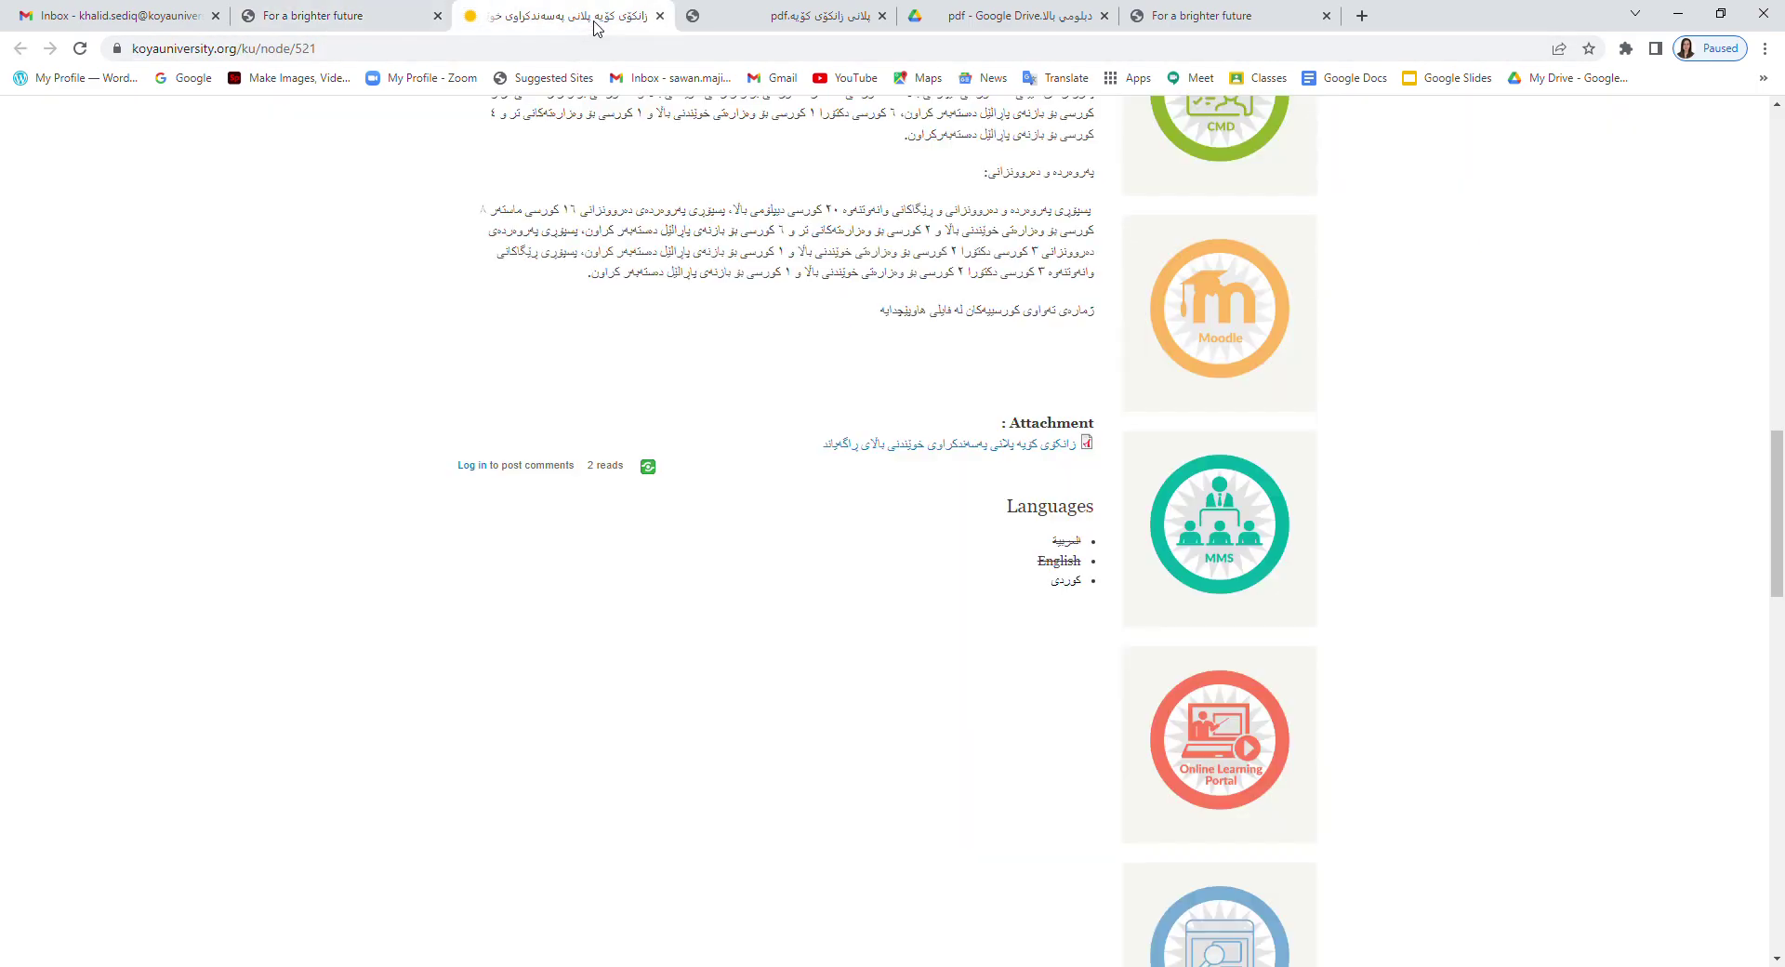
pyautogui.scroll(10, 735, 382)
pyautogui.scroll(5, 735, 381)
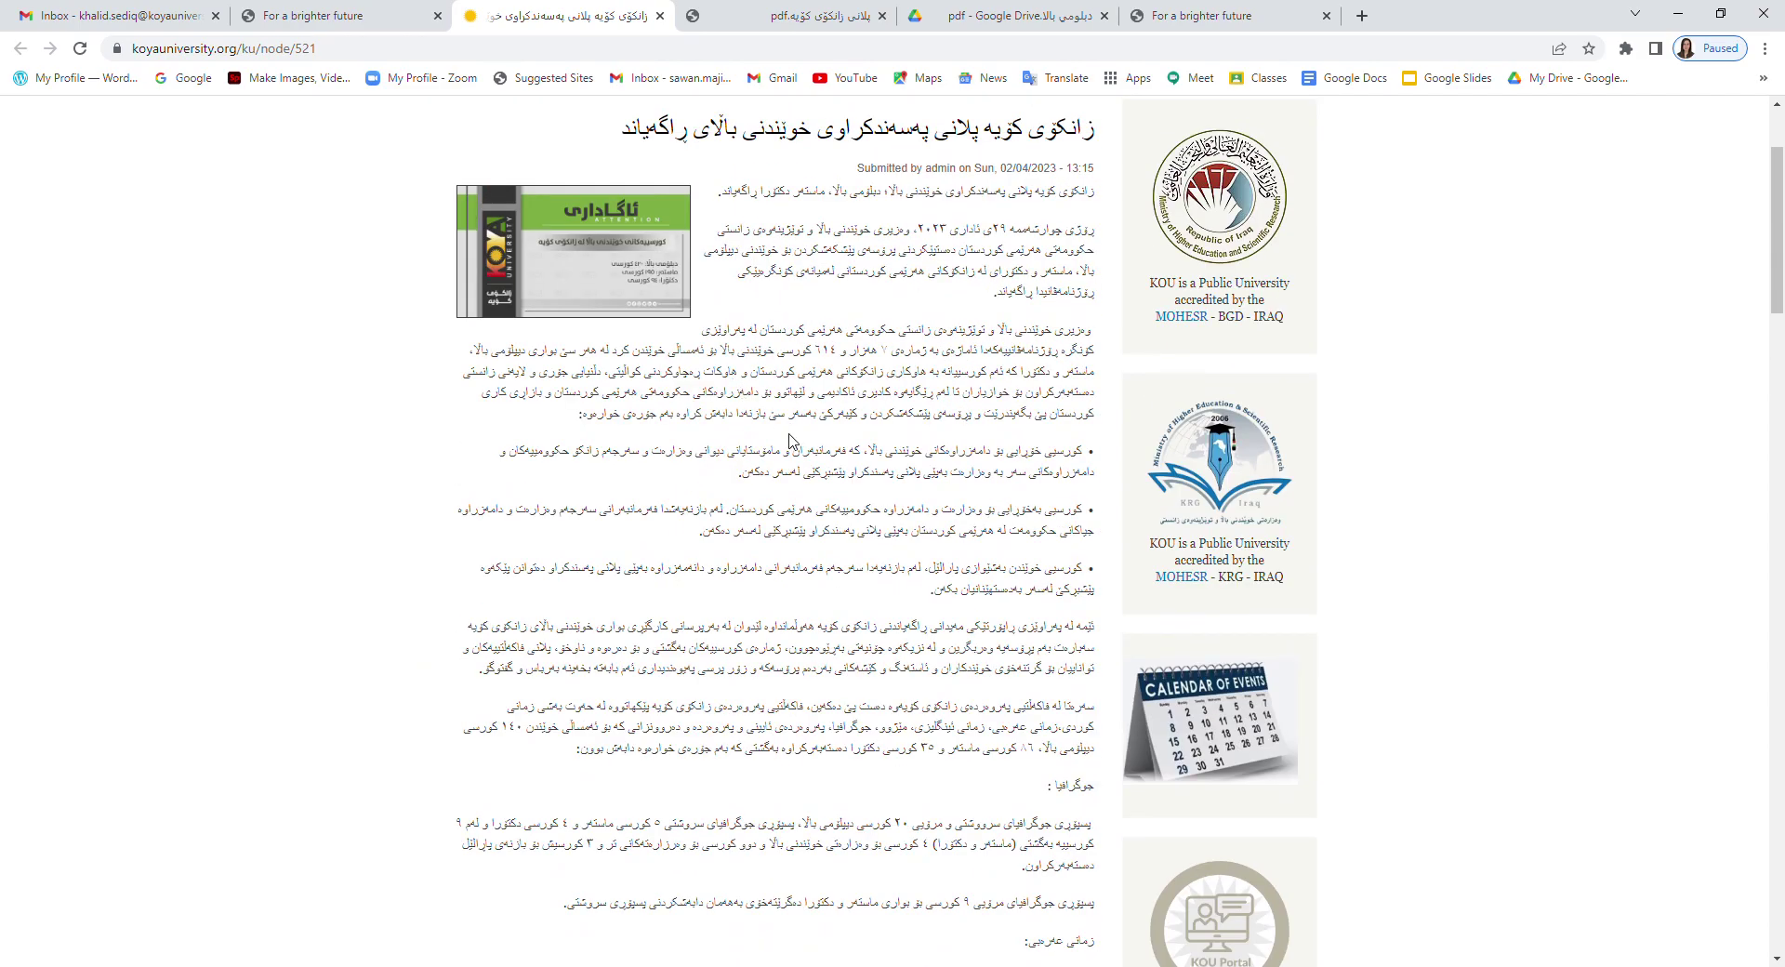
pyautogui.scroll(-4, 790, 440)
pyautogui.scroll(-11, 790, 440)
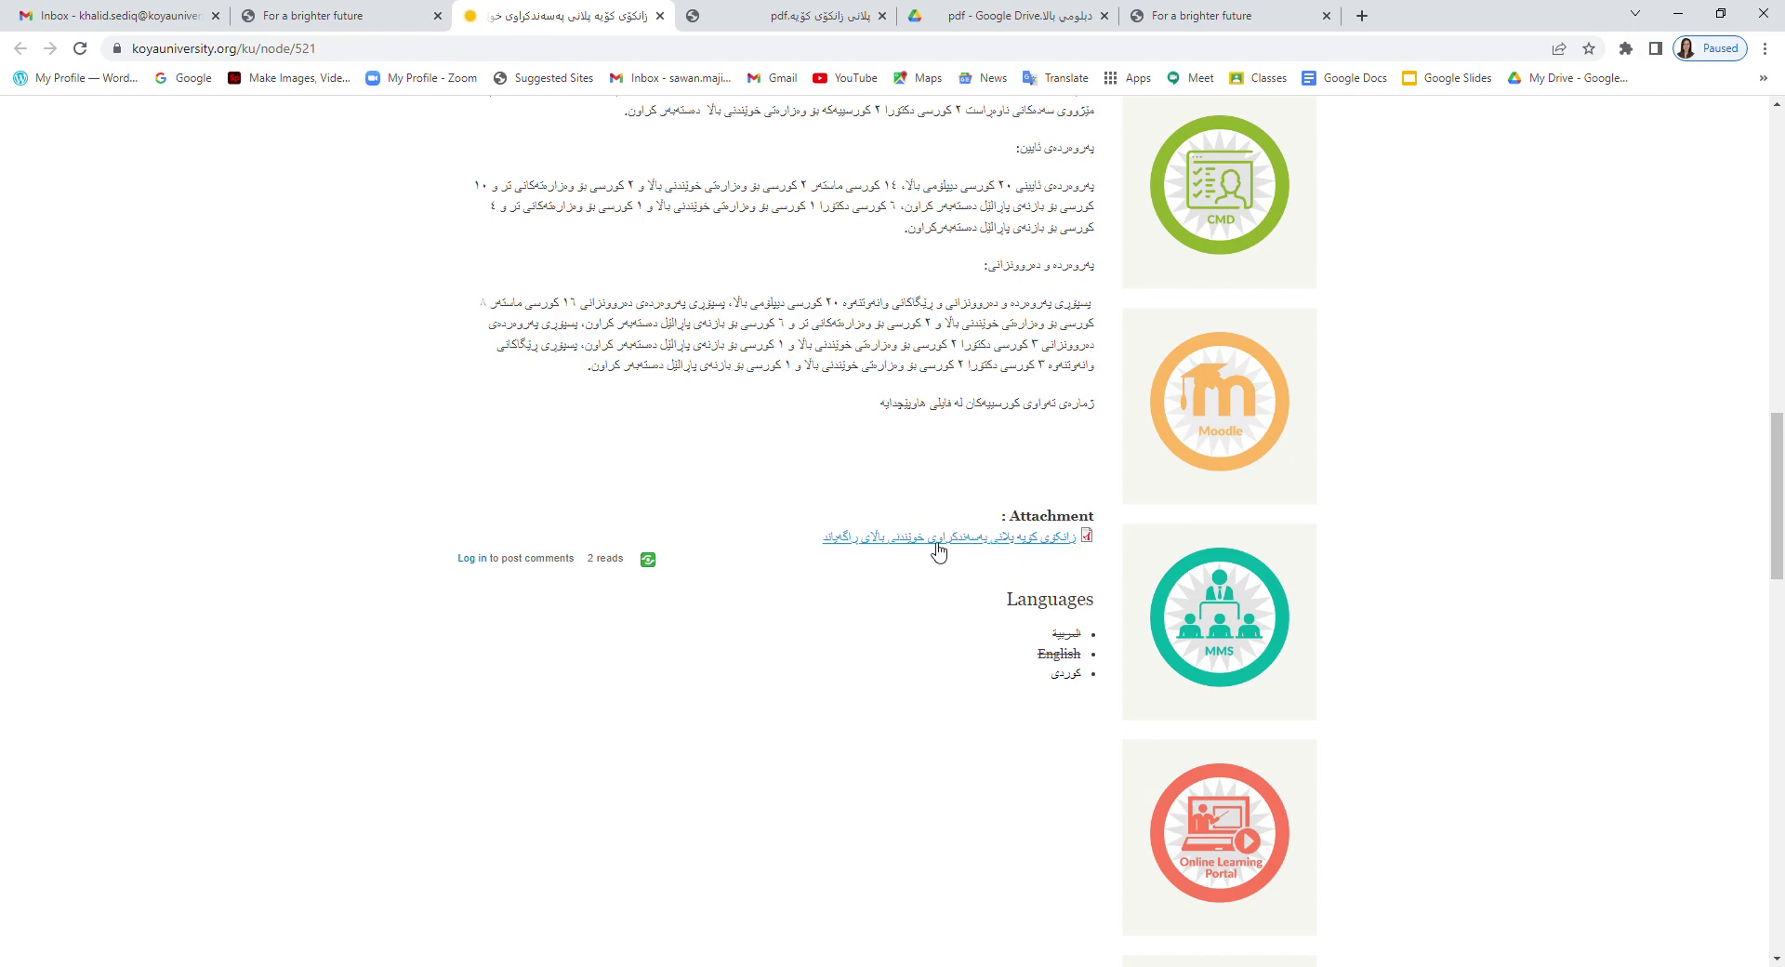
# Examine the master's course seats per faculty and department on page 2 of the university's postgraduate plan PDF
pyautogui.click(786, 11)
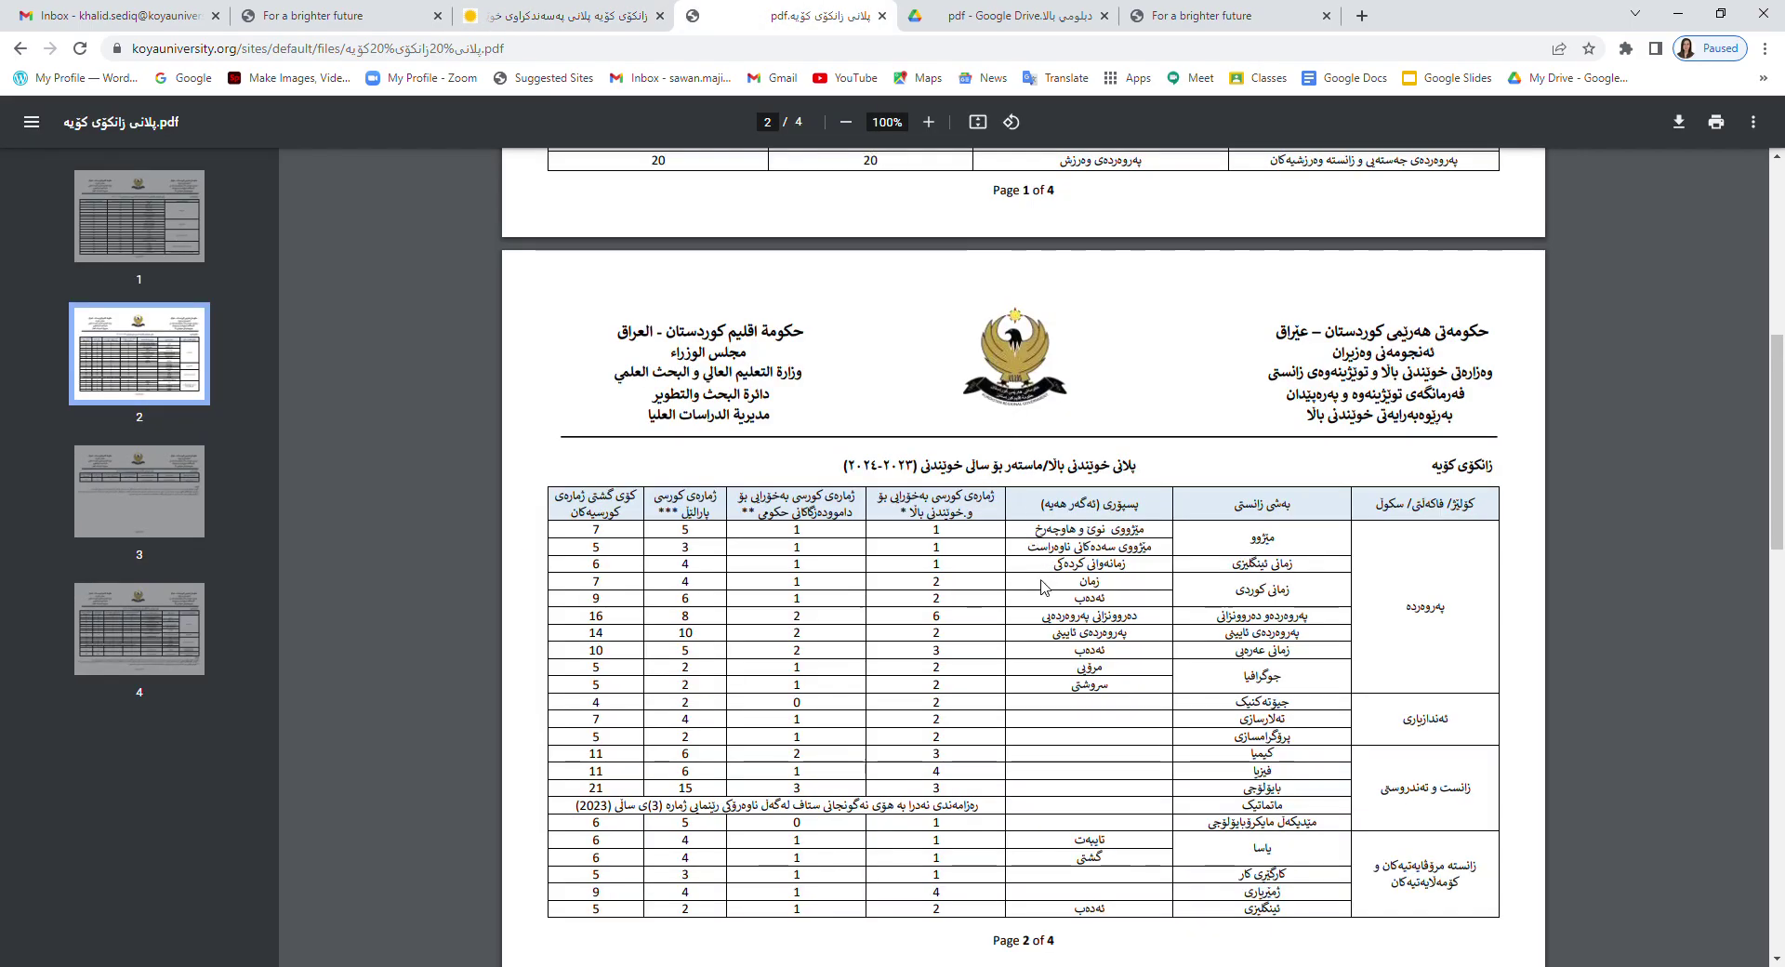
pyautogui.scroll(-1, 1045, 586)
pyautogui.scroll(-1, 1045, 586)
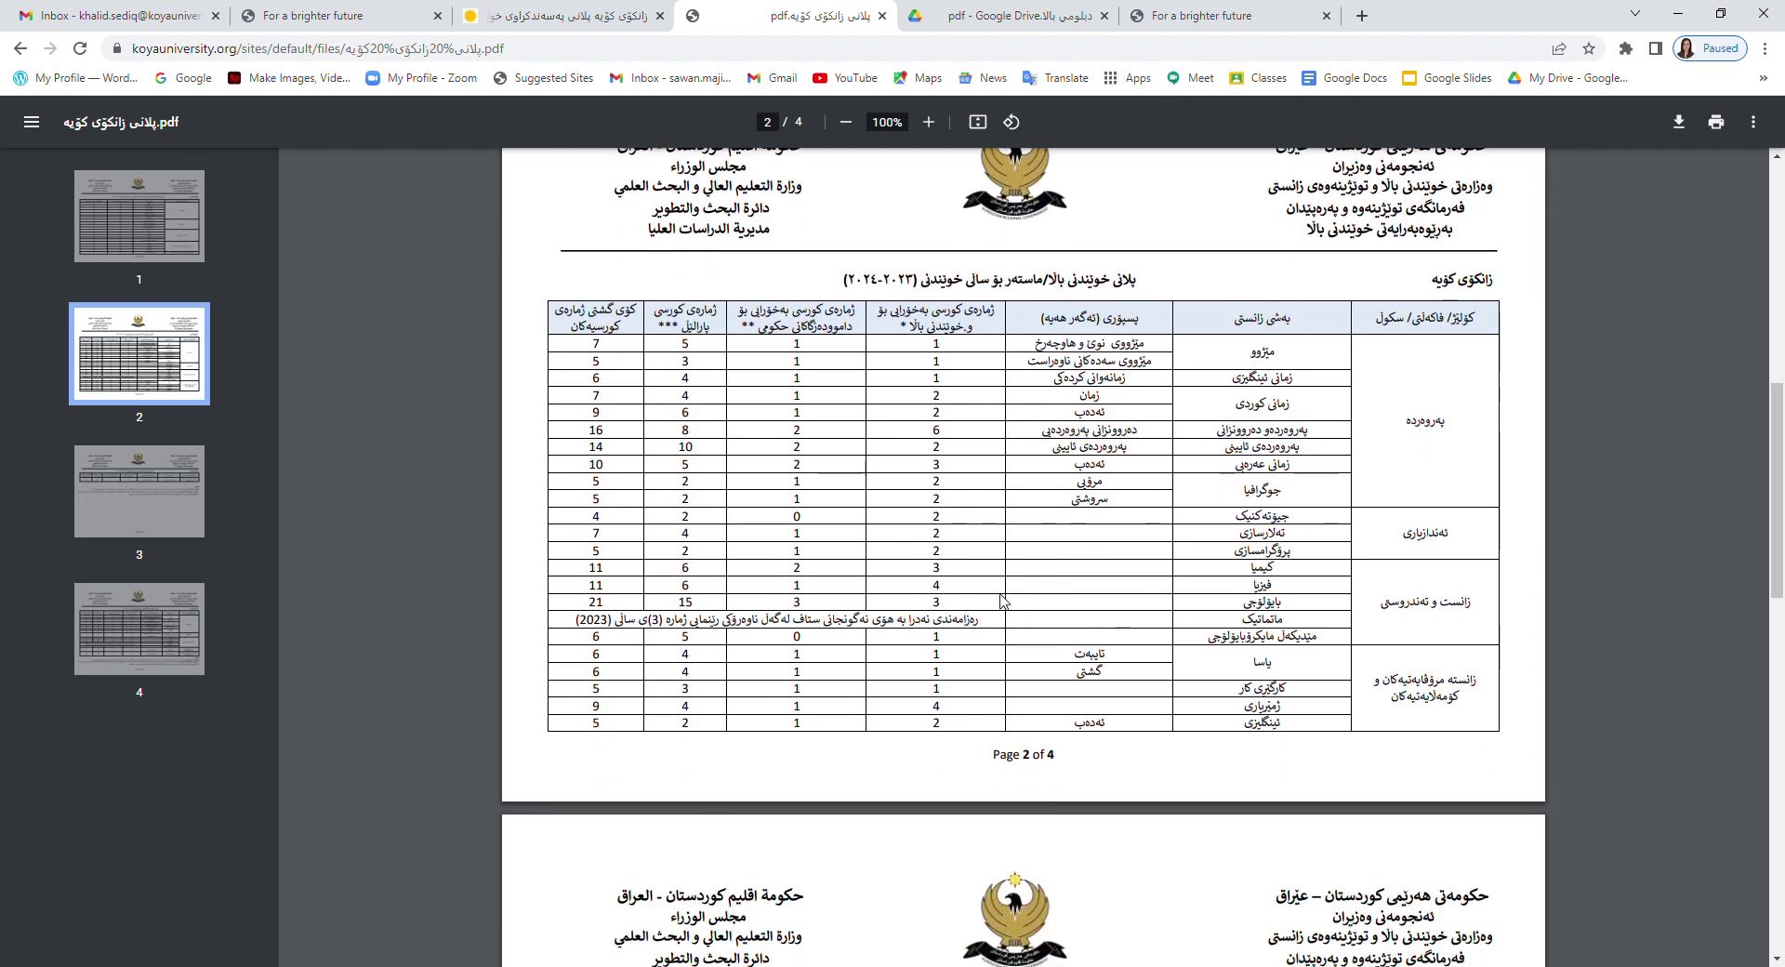
# Look through the applicant information and employment pages of the higher diploma application form PDF
pyautogui.click(321, 16)
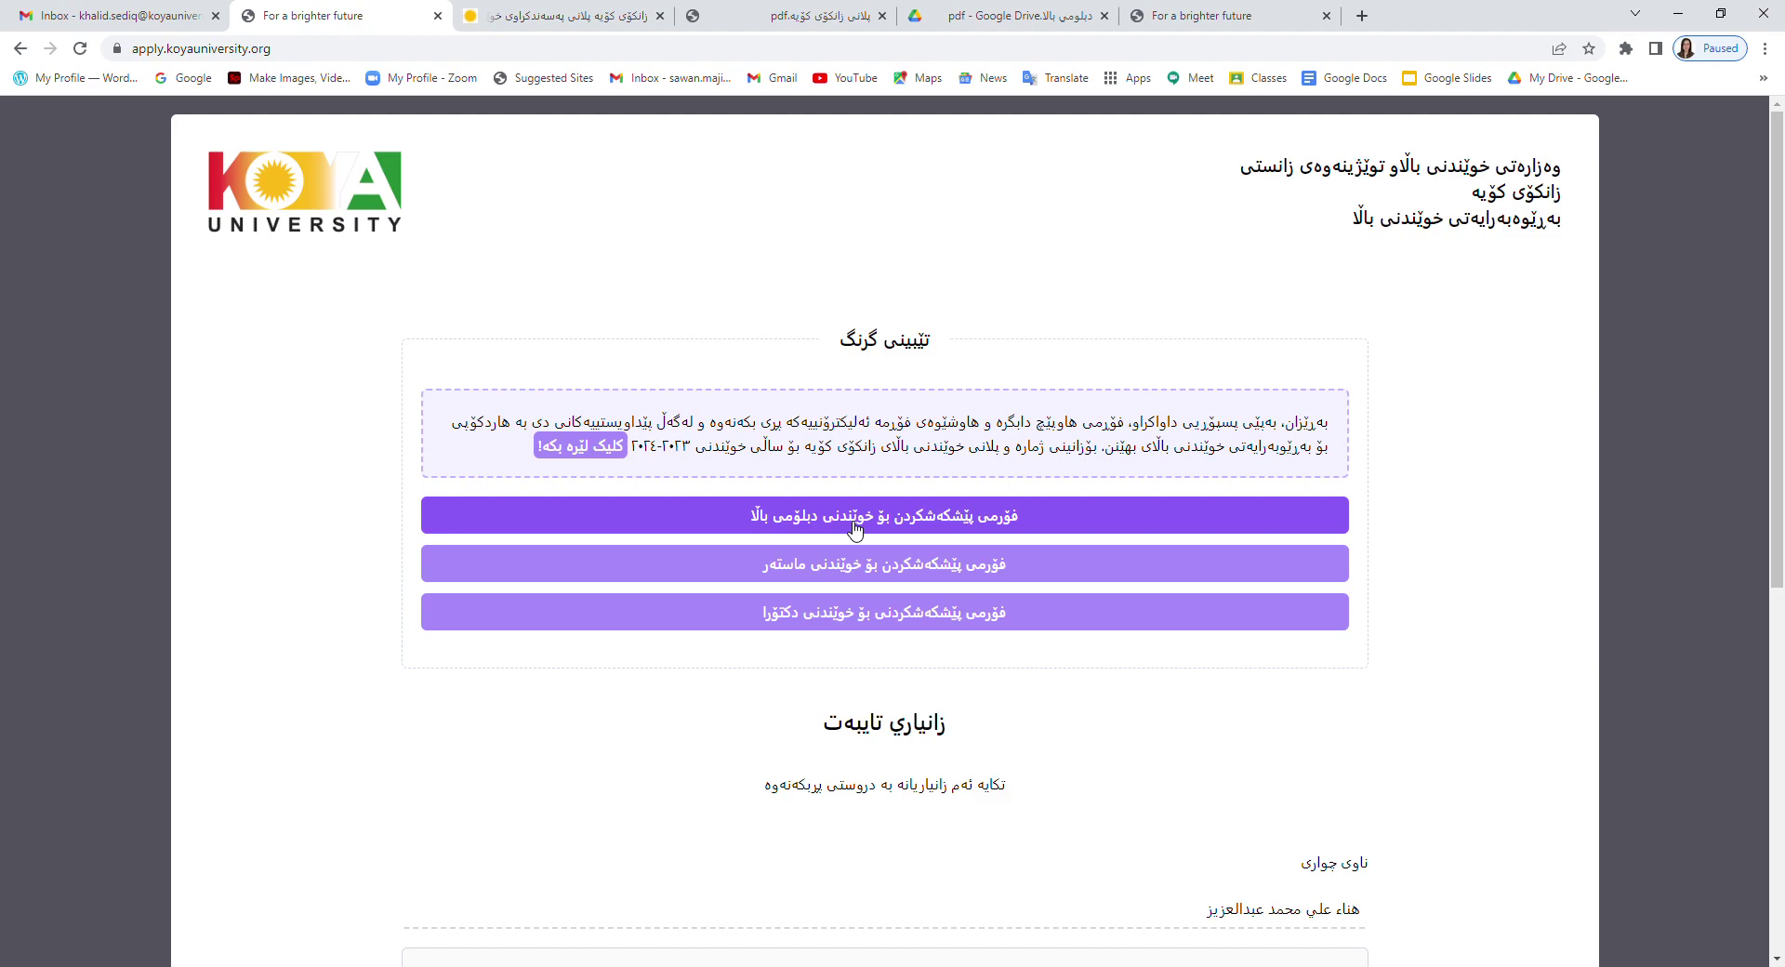
pyautogui.click(1032, 18)
pyautogui.scroll(5, 1053, 476)
pyautogui.scroll(20, 1053, 476)
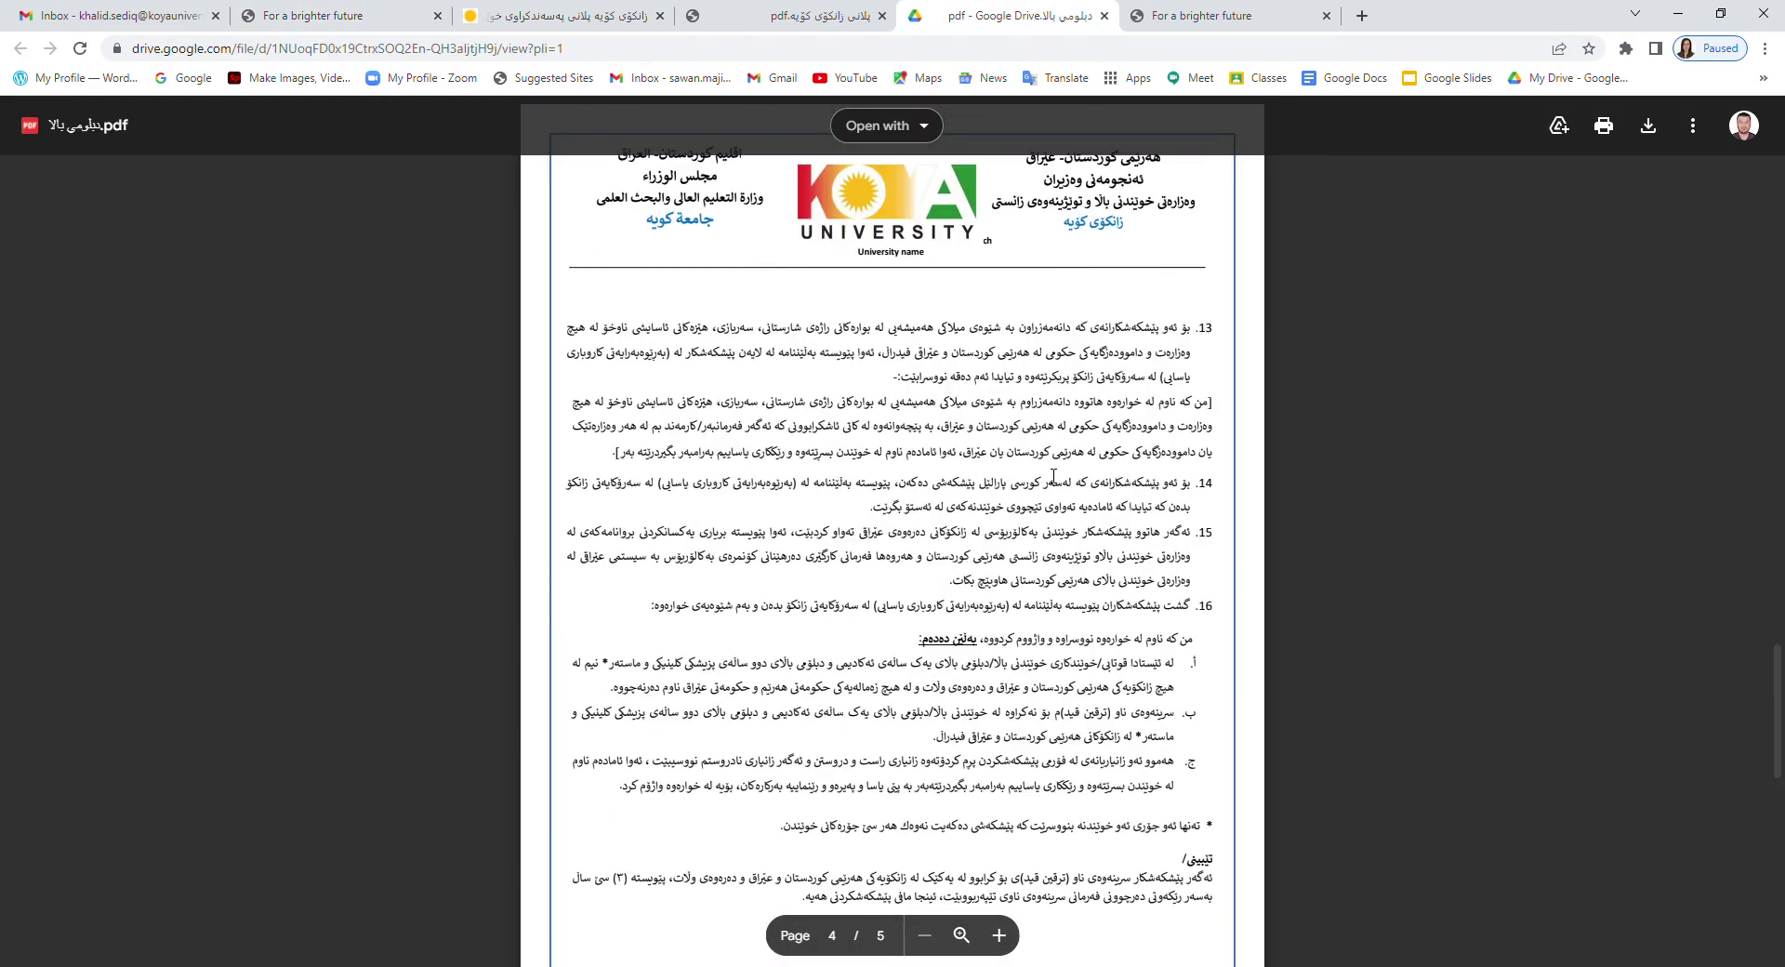
pyautogui.scroll(15, 1053, 477)
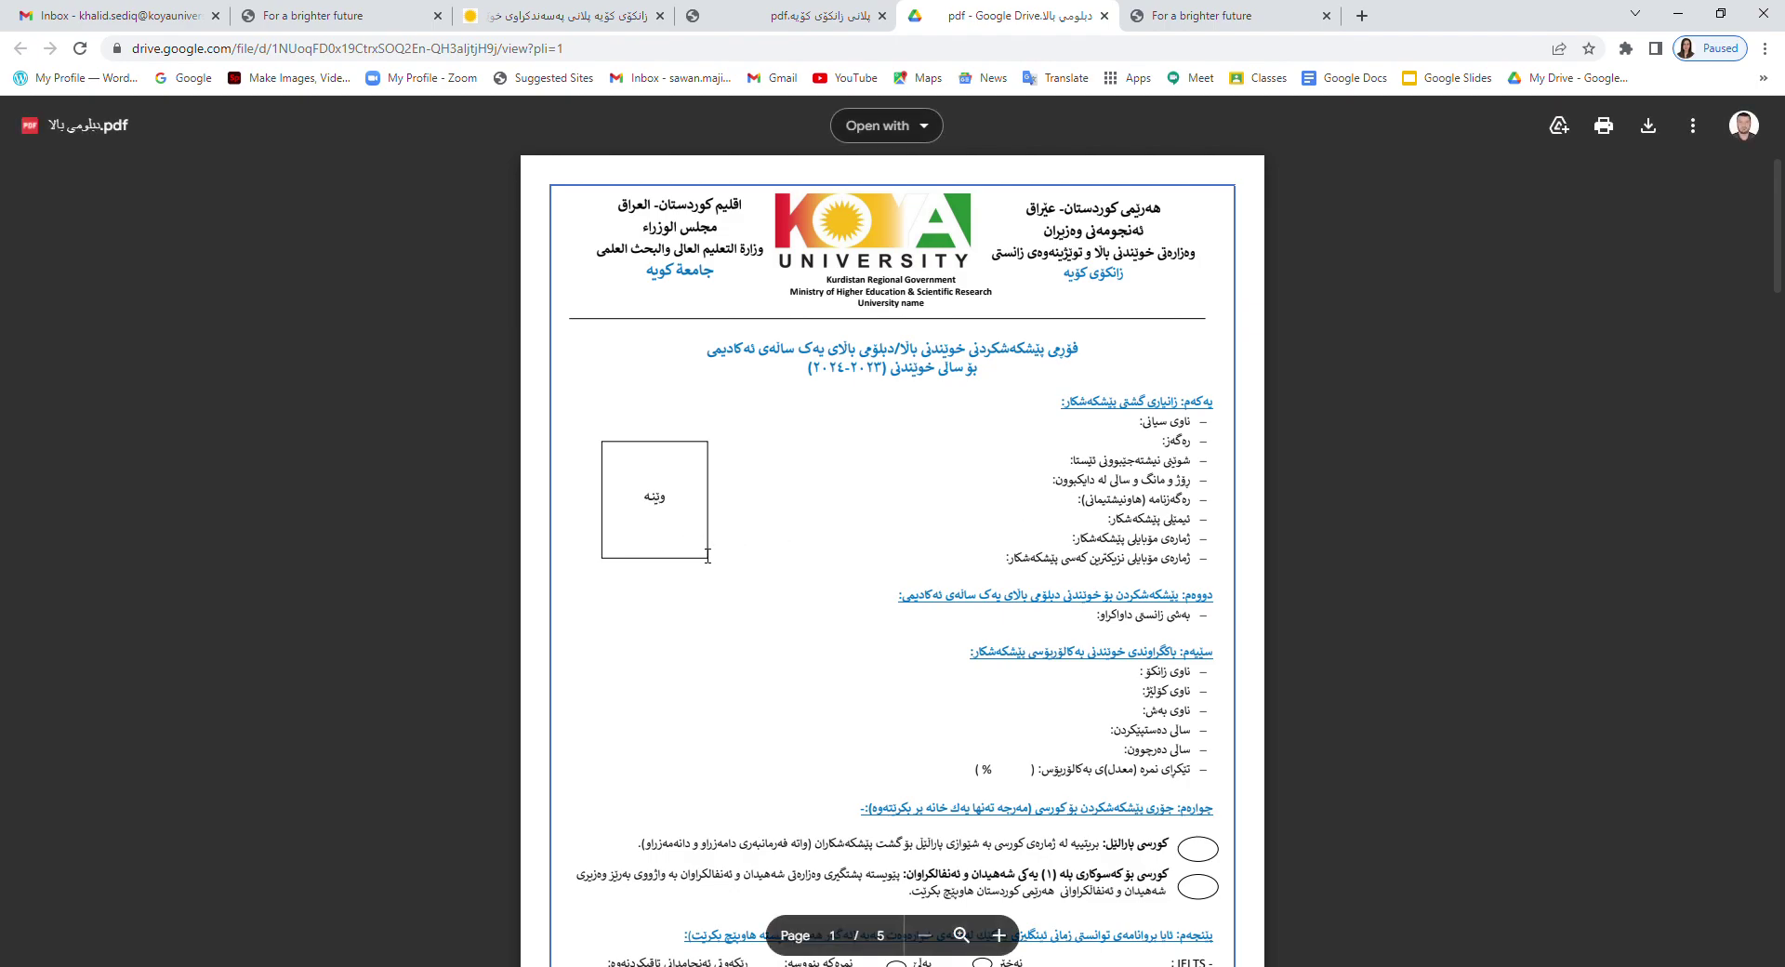
pyautogui.scroll(-8, 706, 553)
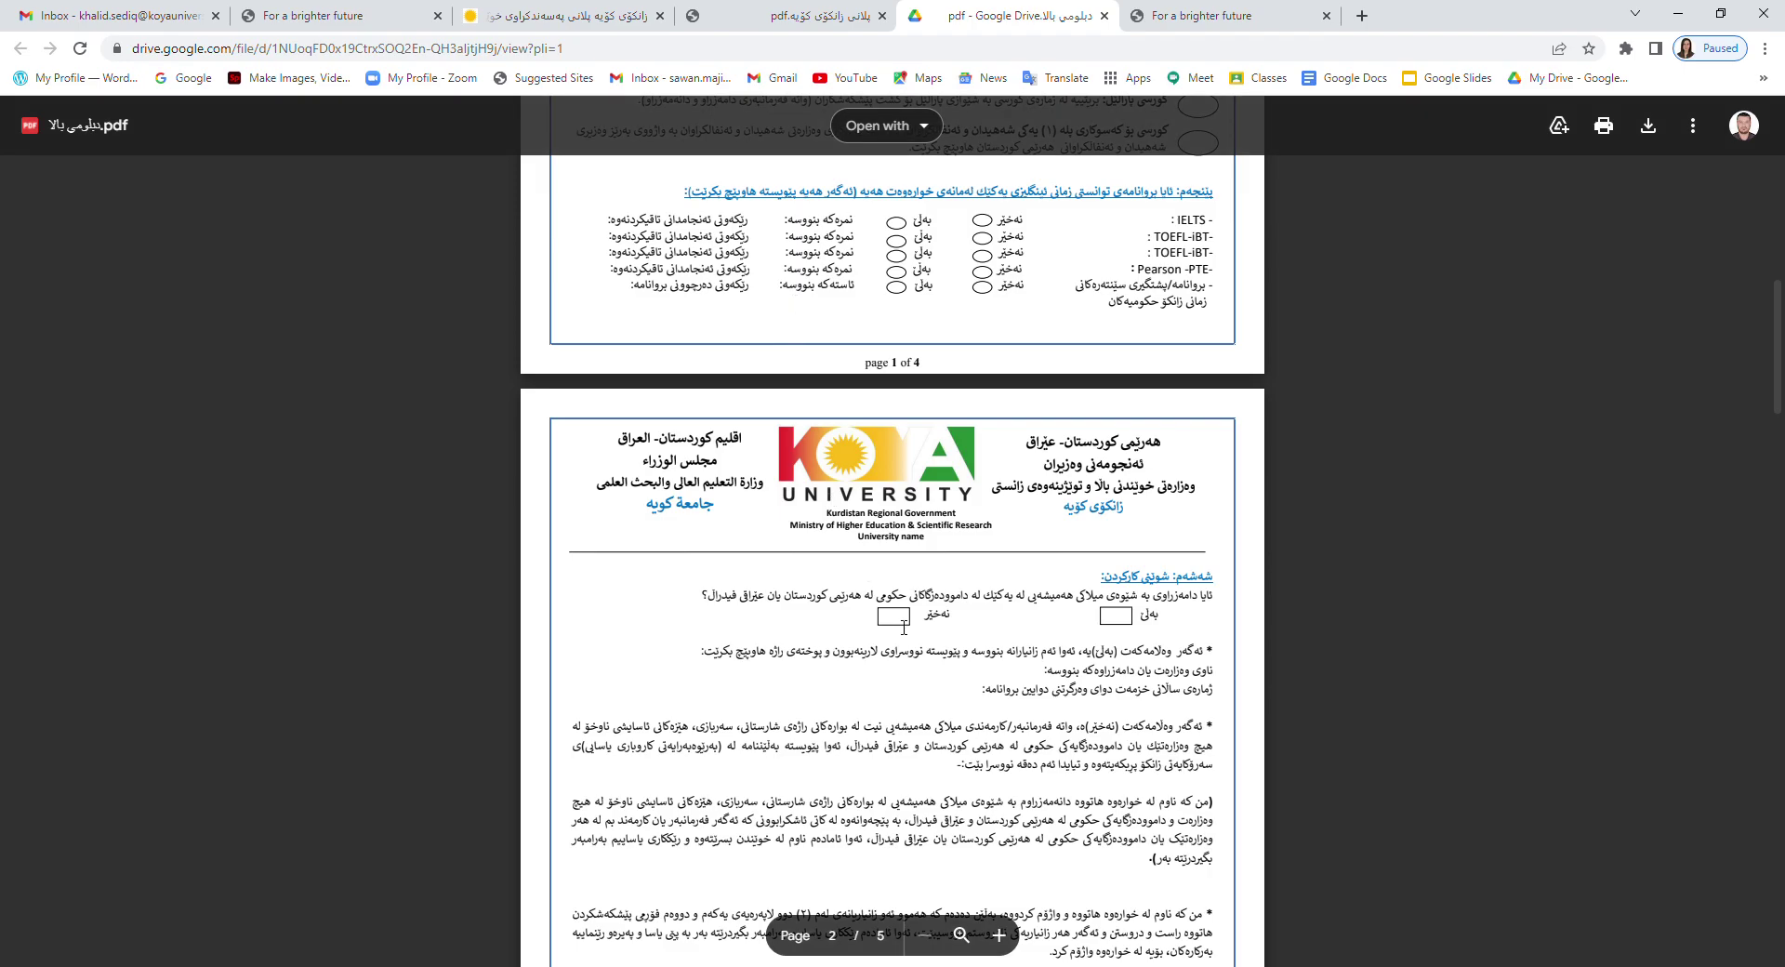
# Read the lists of required application documents on pages 3 to 5 of the higher diploma form PDF
pyautogui.scroll(-20, 904, 628)
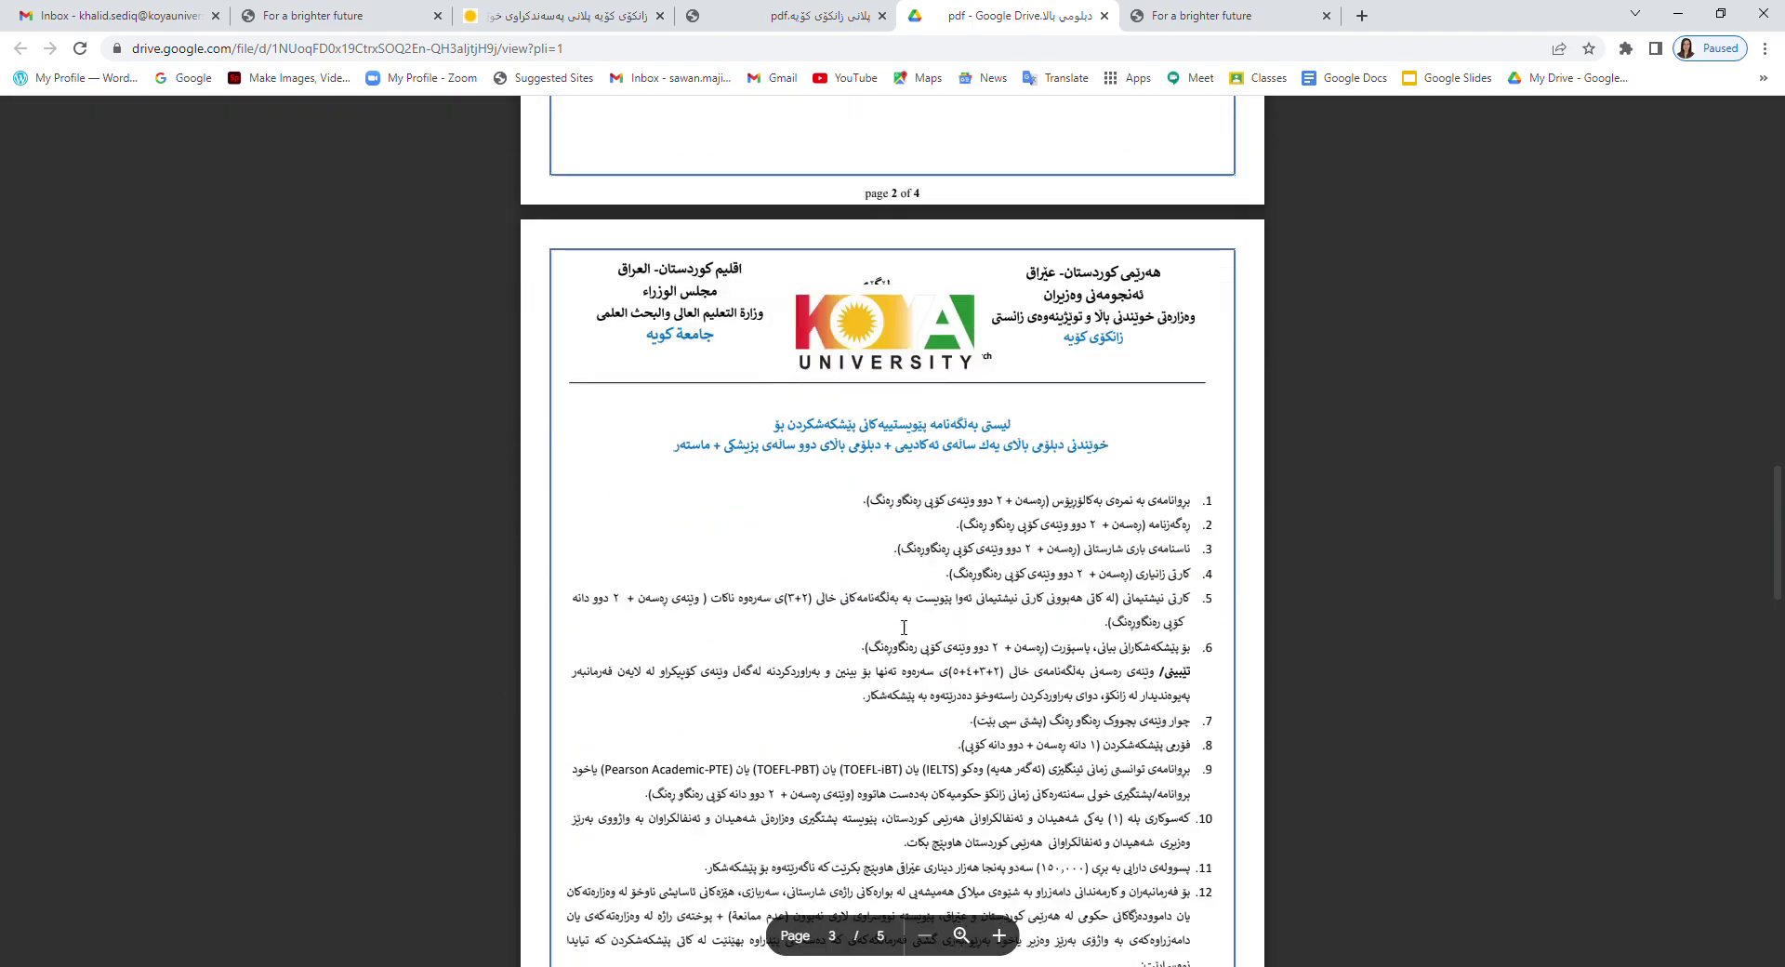
pyautogui.scroll(5, 904, 628)
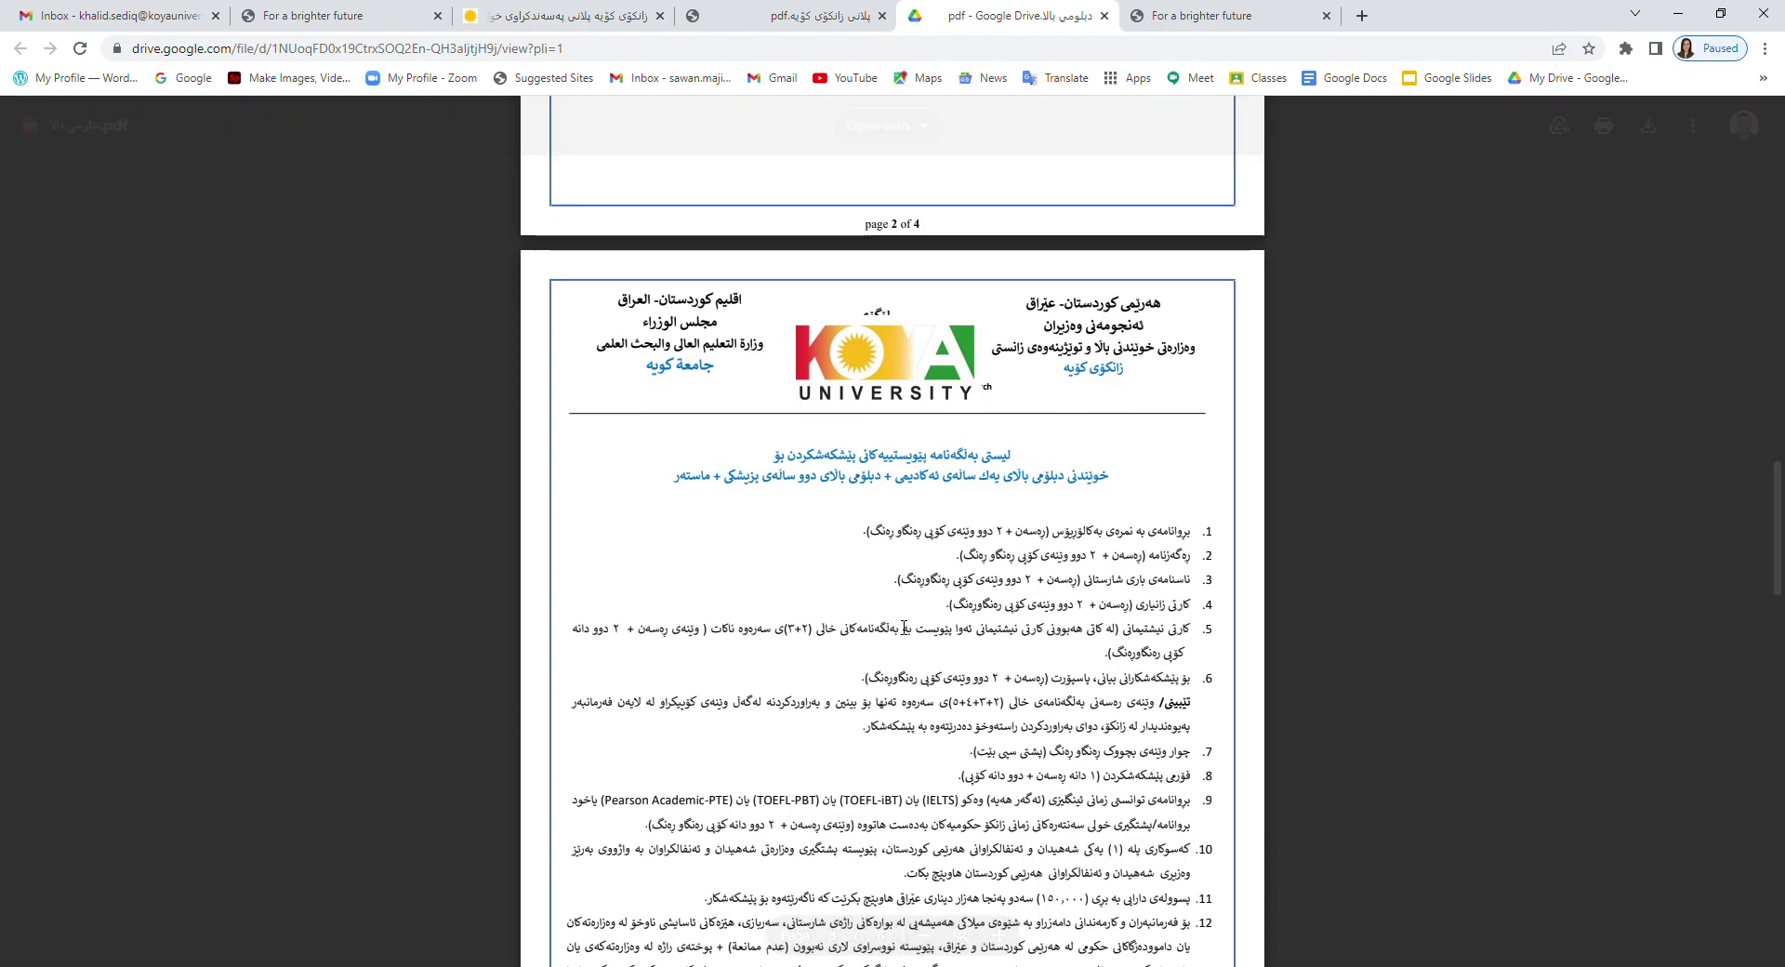
pyautogui.scroll(-15, 904, 629)
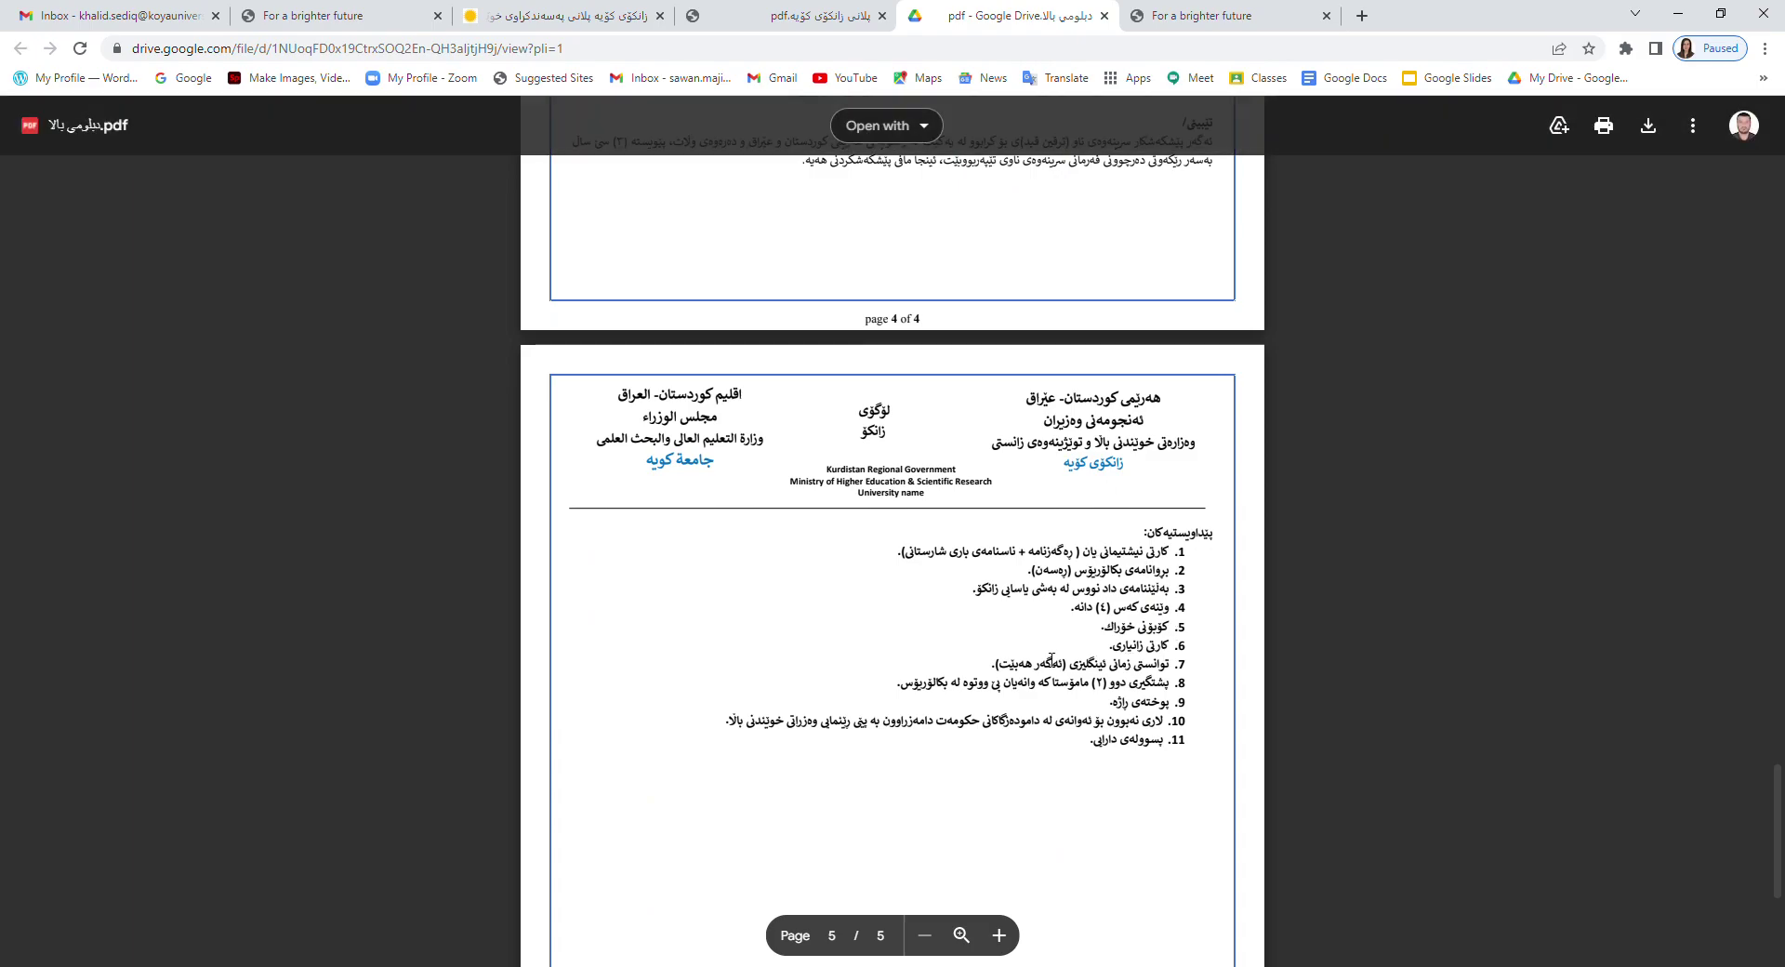
pyautogui.scroll(7, 1150, 556)
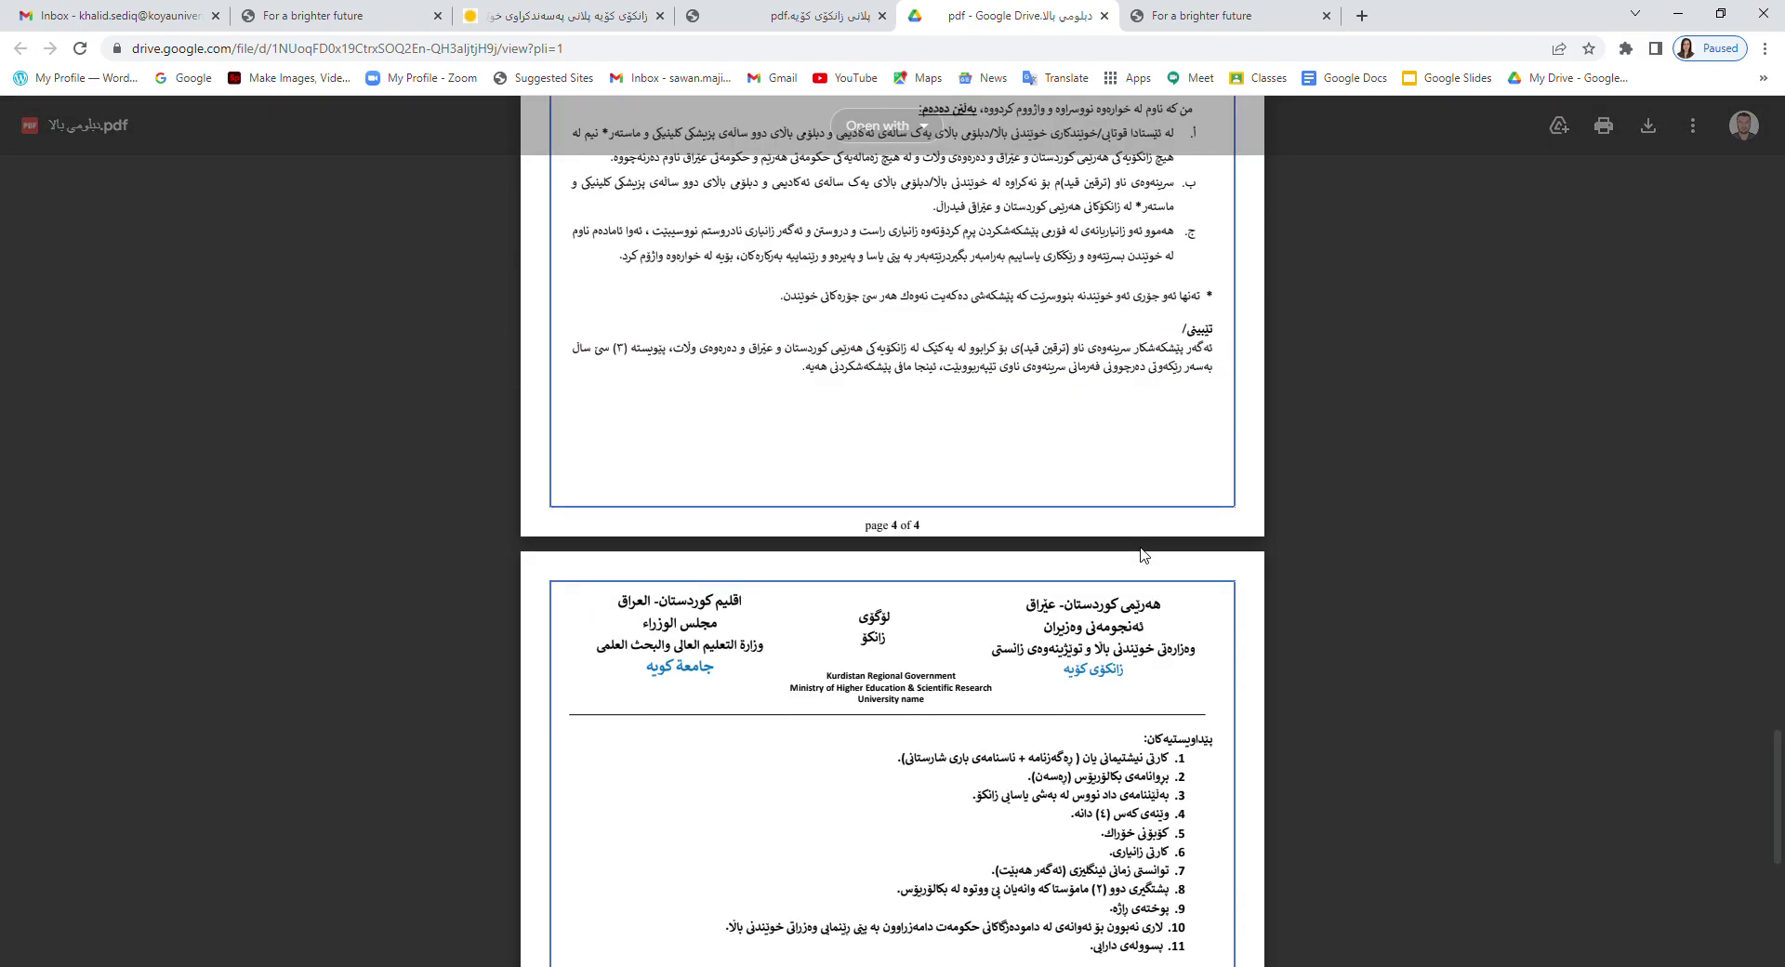
pyautogui.scroll(10, 1151, 556)
pyautogui.scroll(-6, 592, 352)
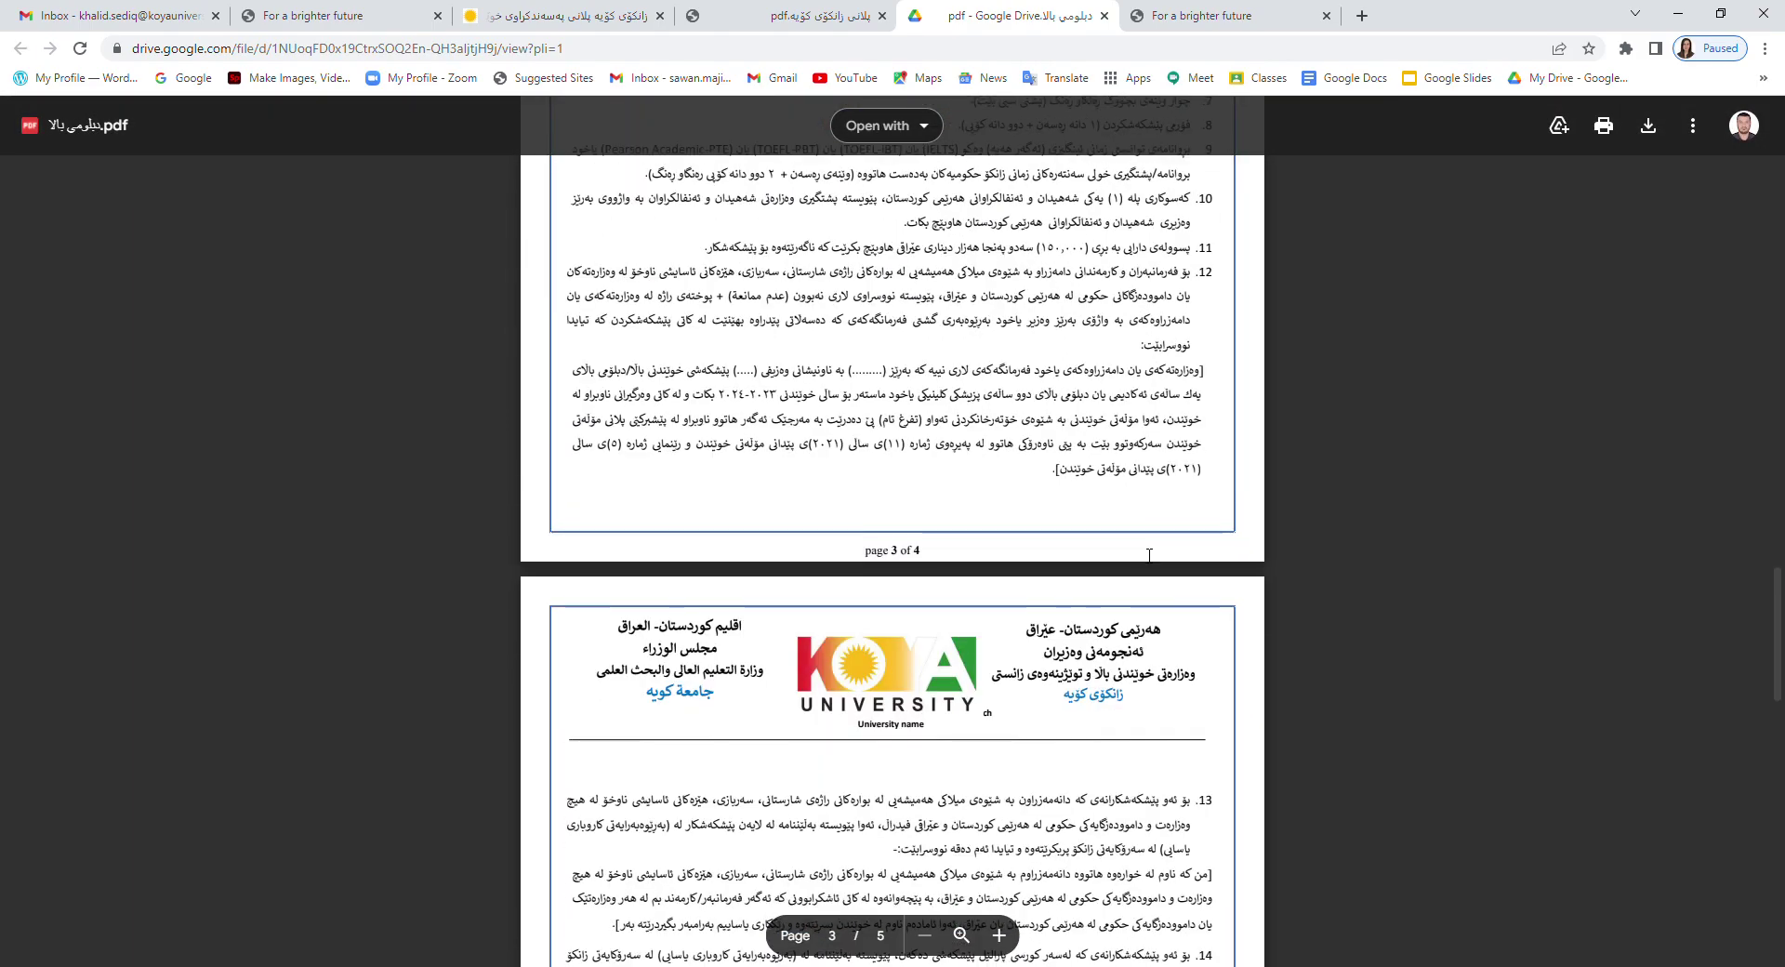
# Check the applicant's personal details and chosen request form on the application portal, and continue to the postgraduate application form
pyautogui.click(303, 16)
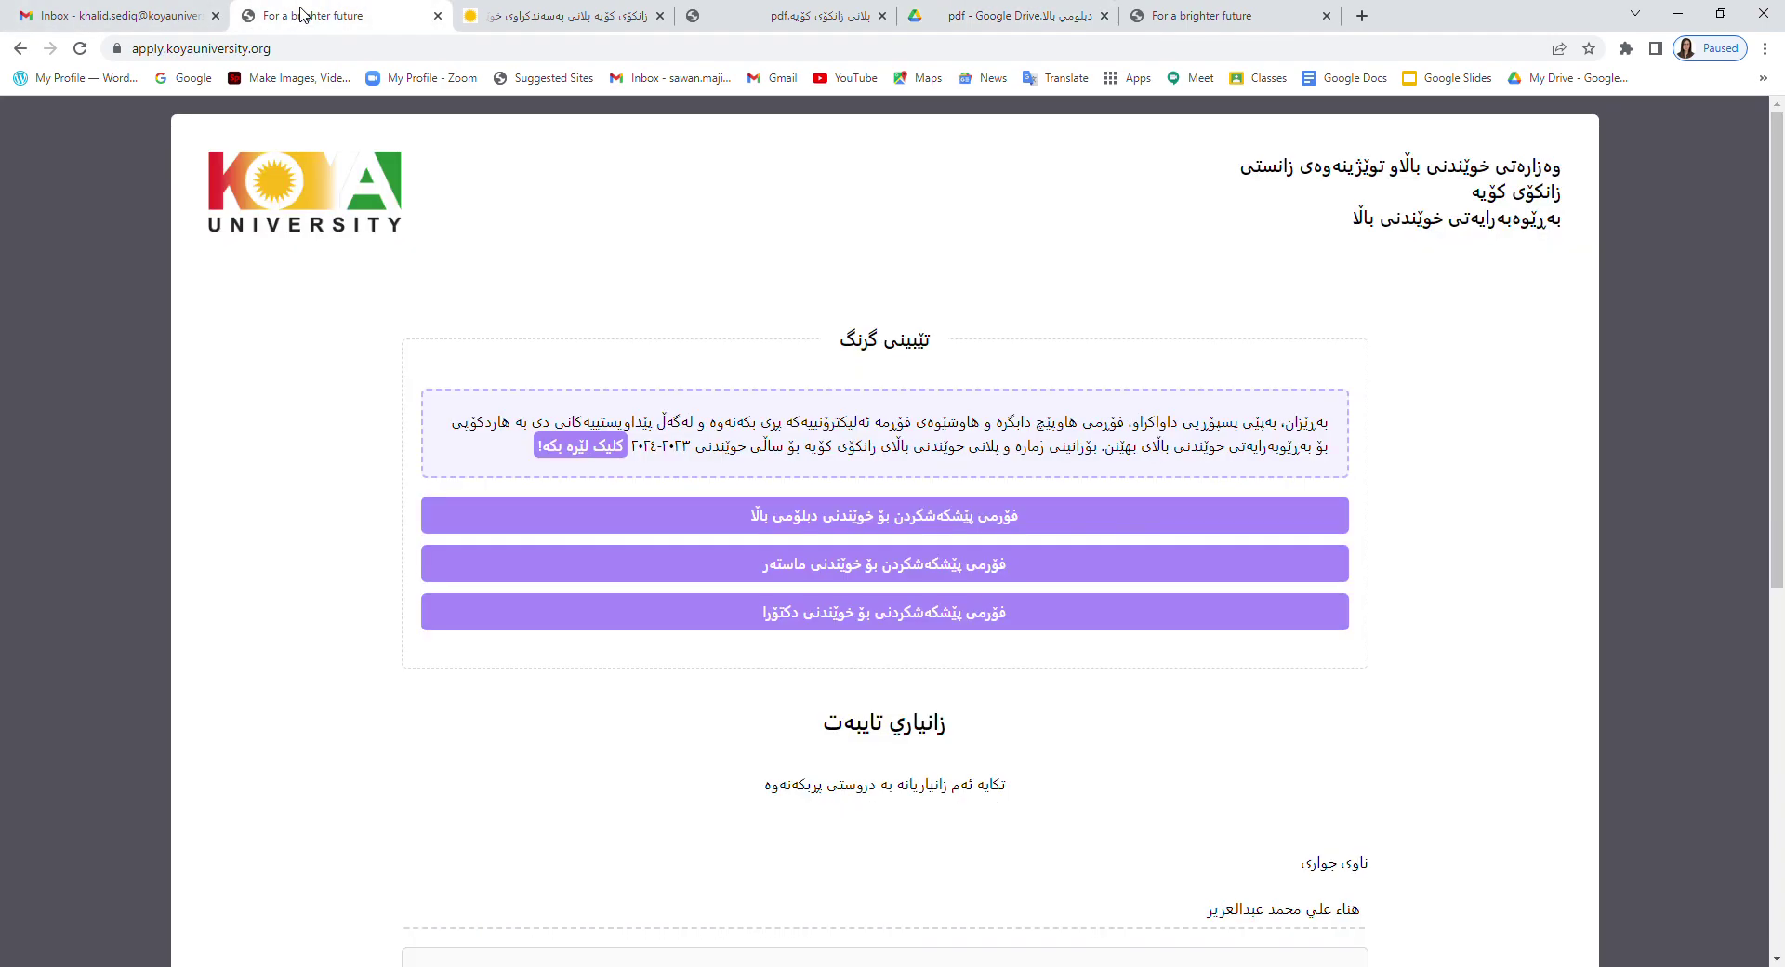
pyautogui.scroll(-5, 716, 260)
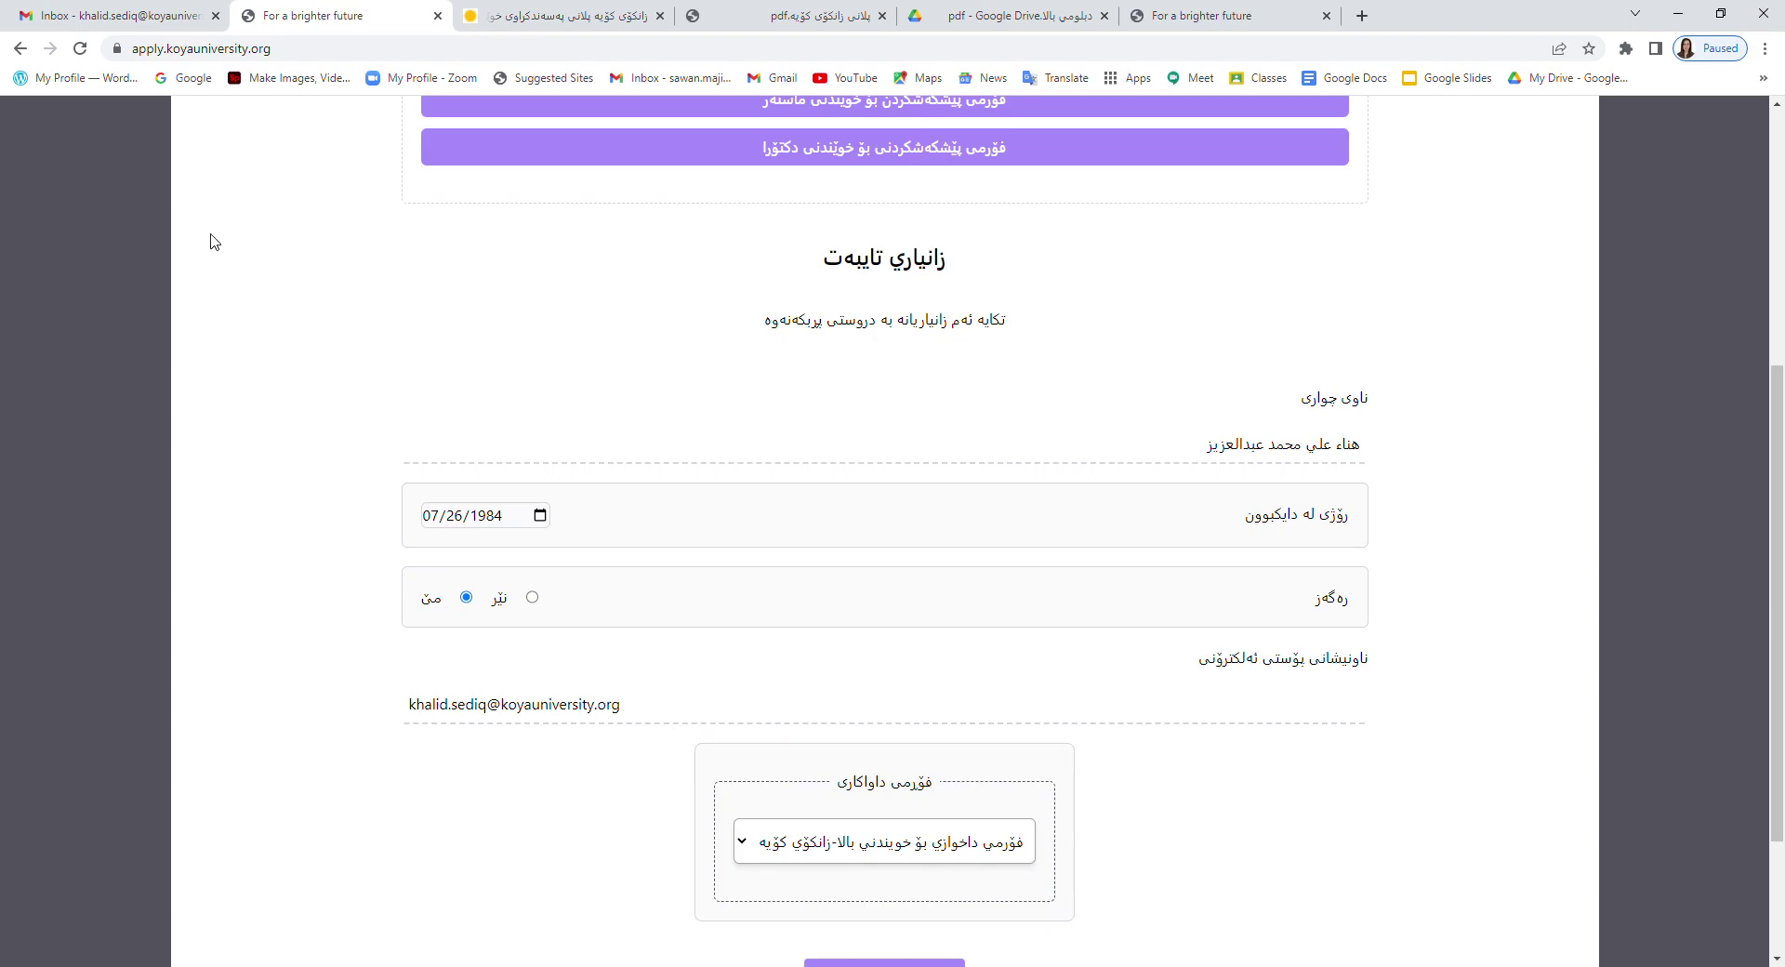
pyautogui.click(150, 17)
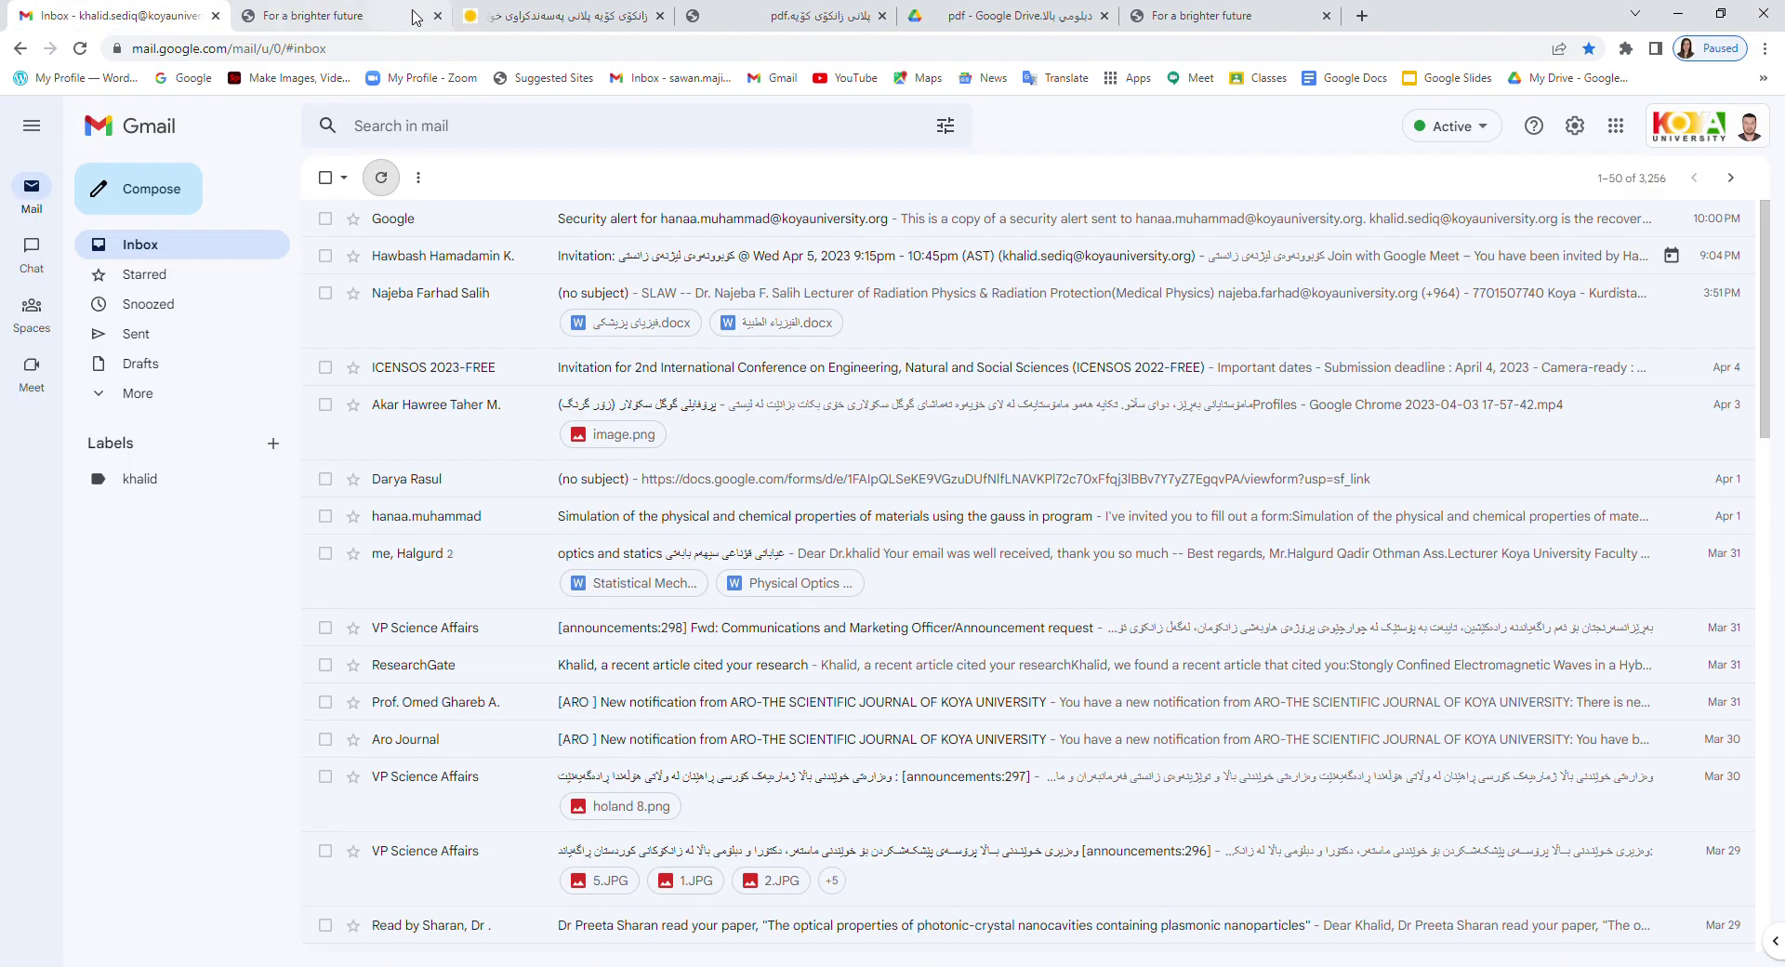
pyautogui.click(350, 16)
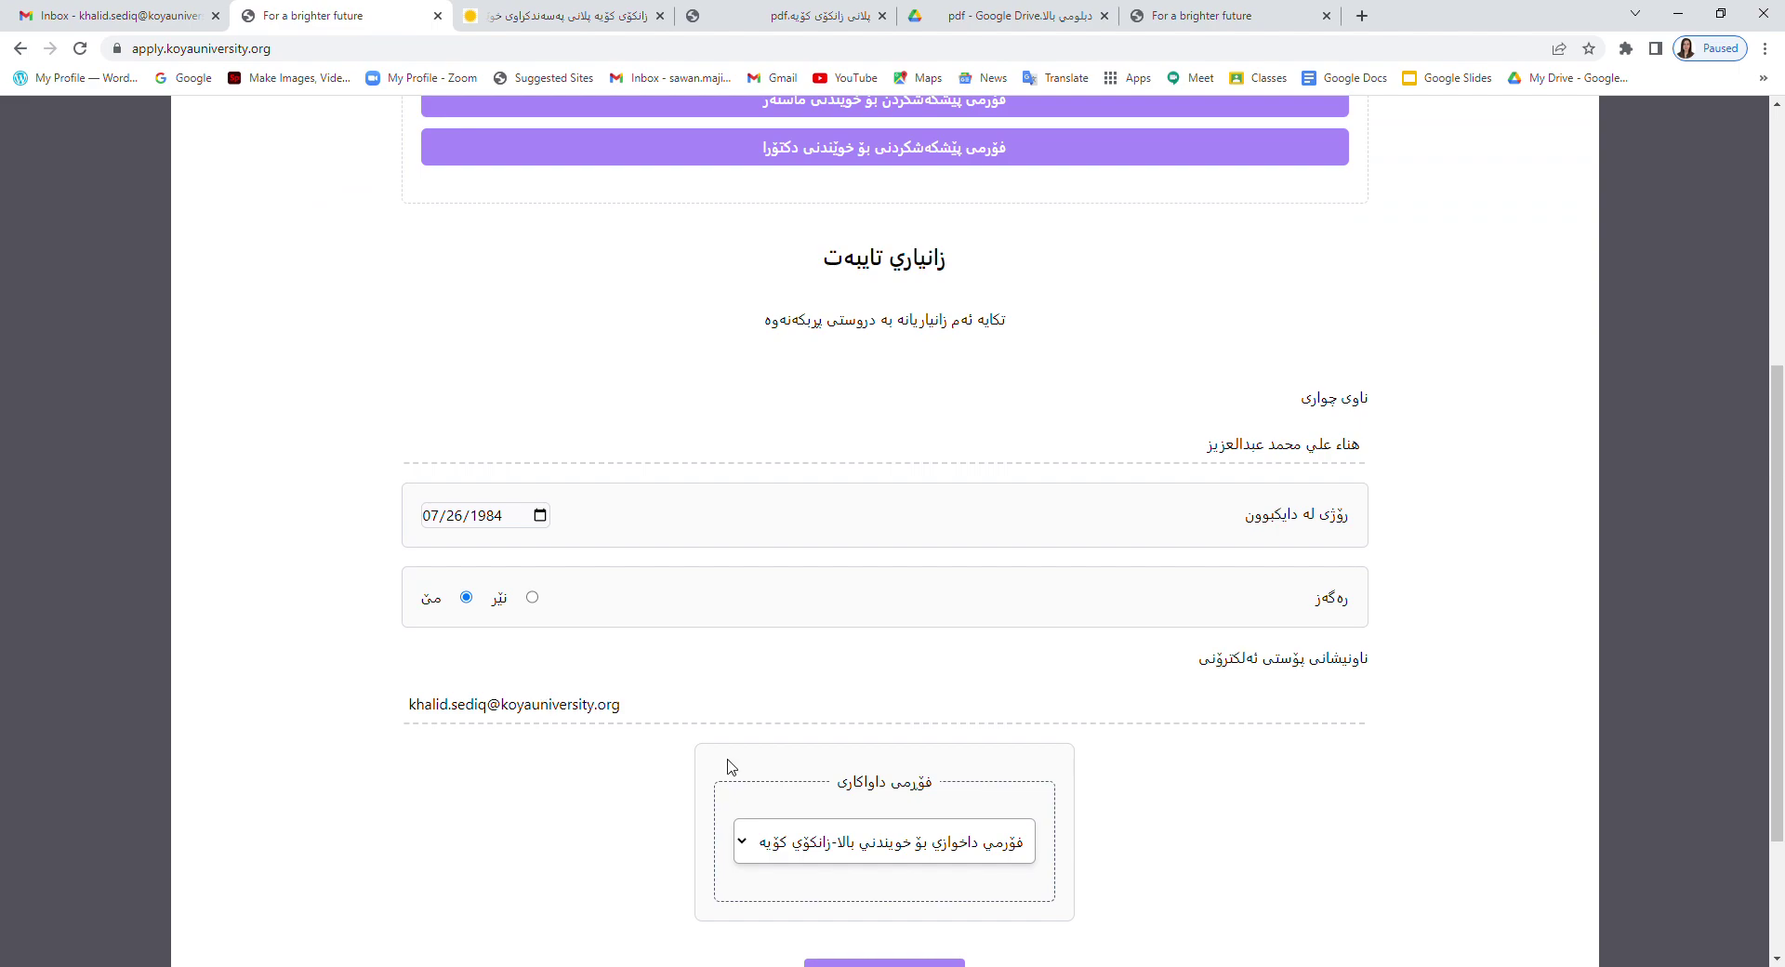
pyautogui.scroll(-1, 916, 807)
pyautogui.scroll(-2, 916, 807)
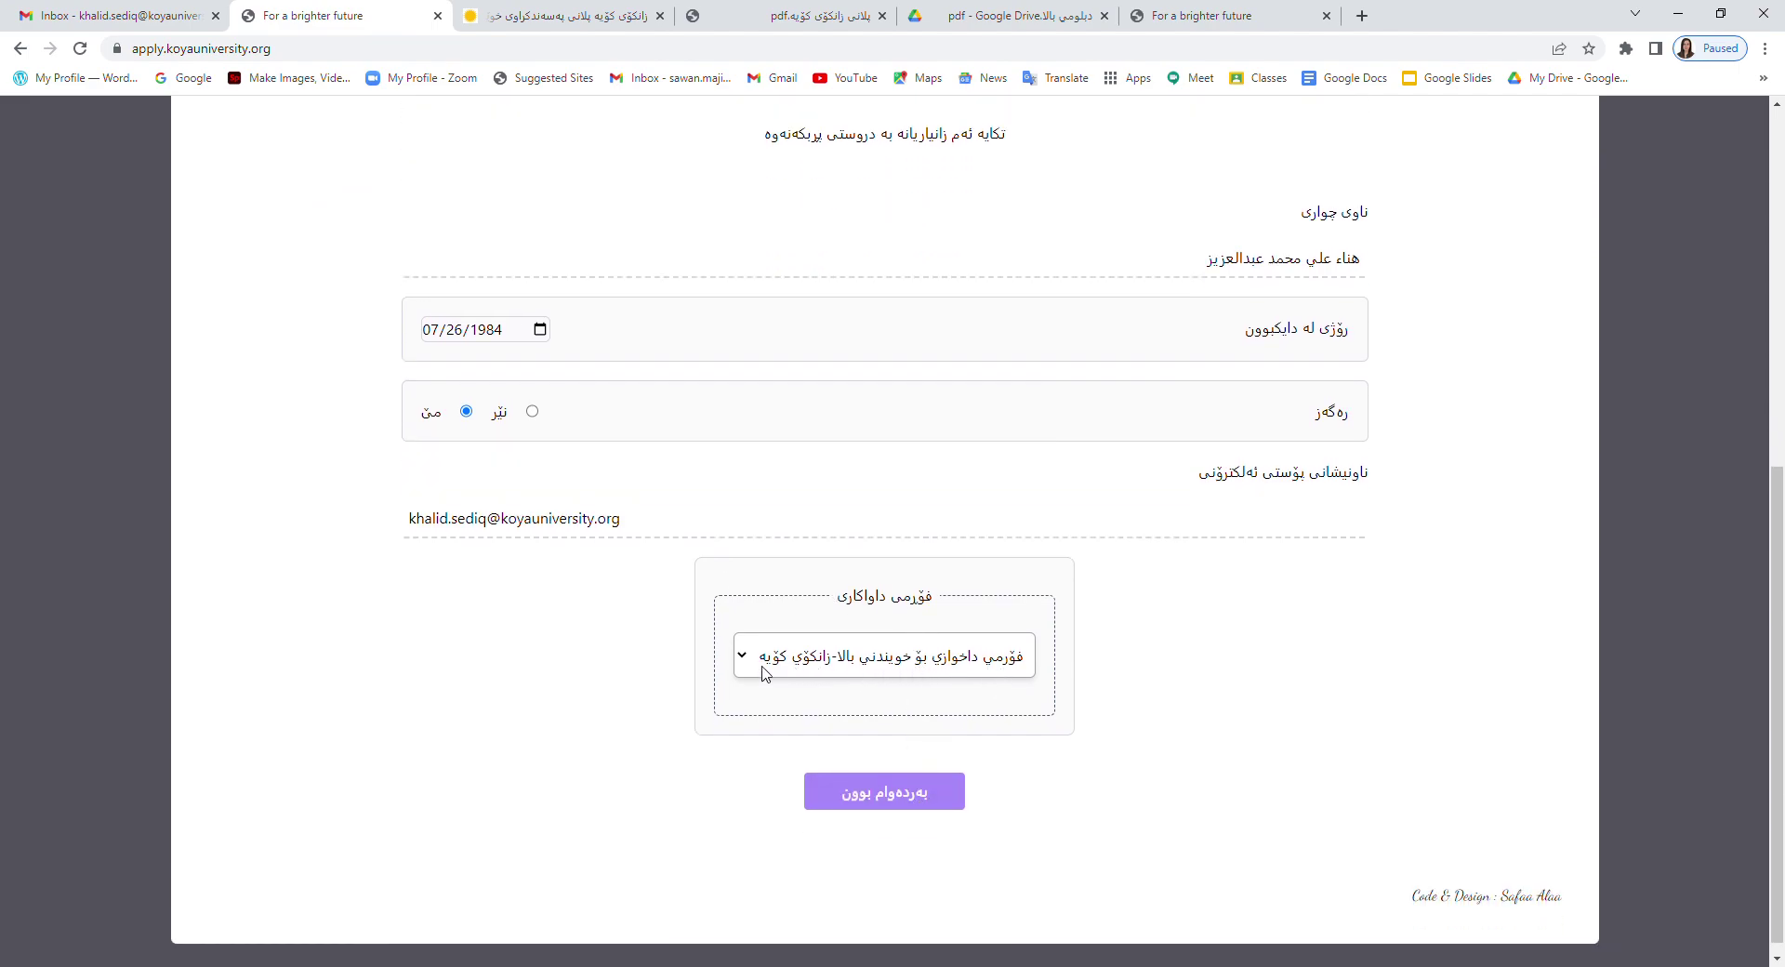
pyautogui.click(851, 789)
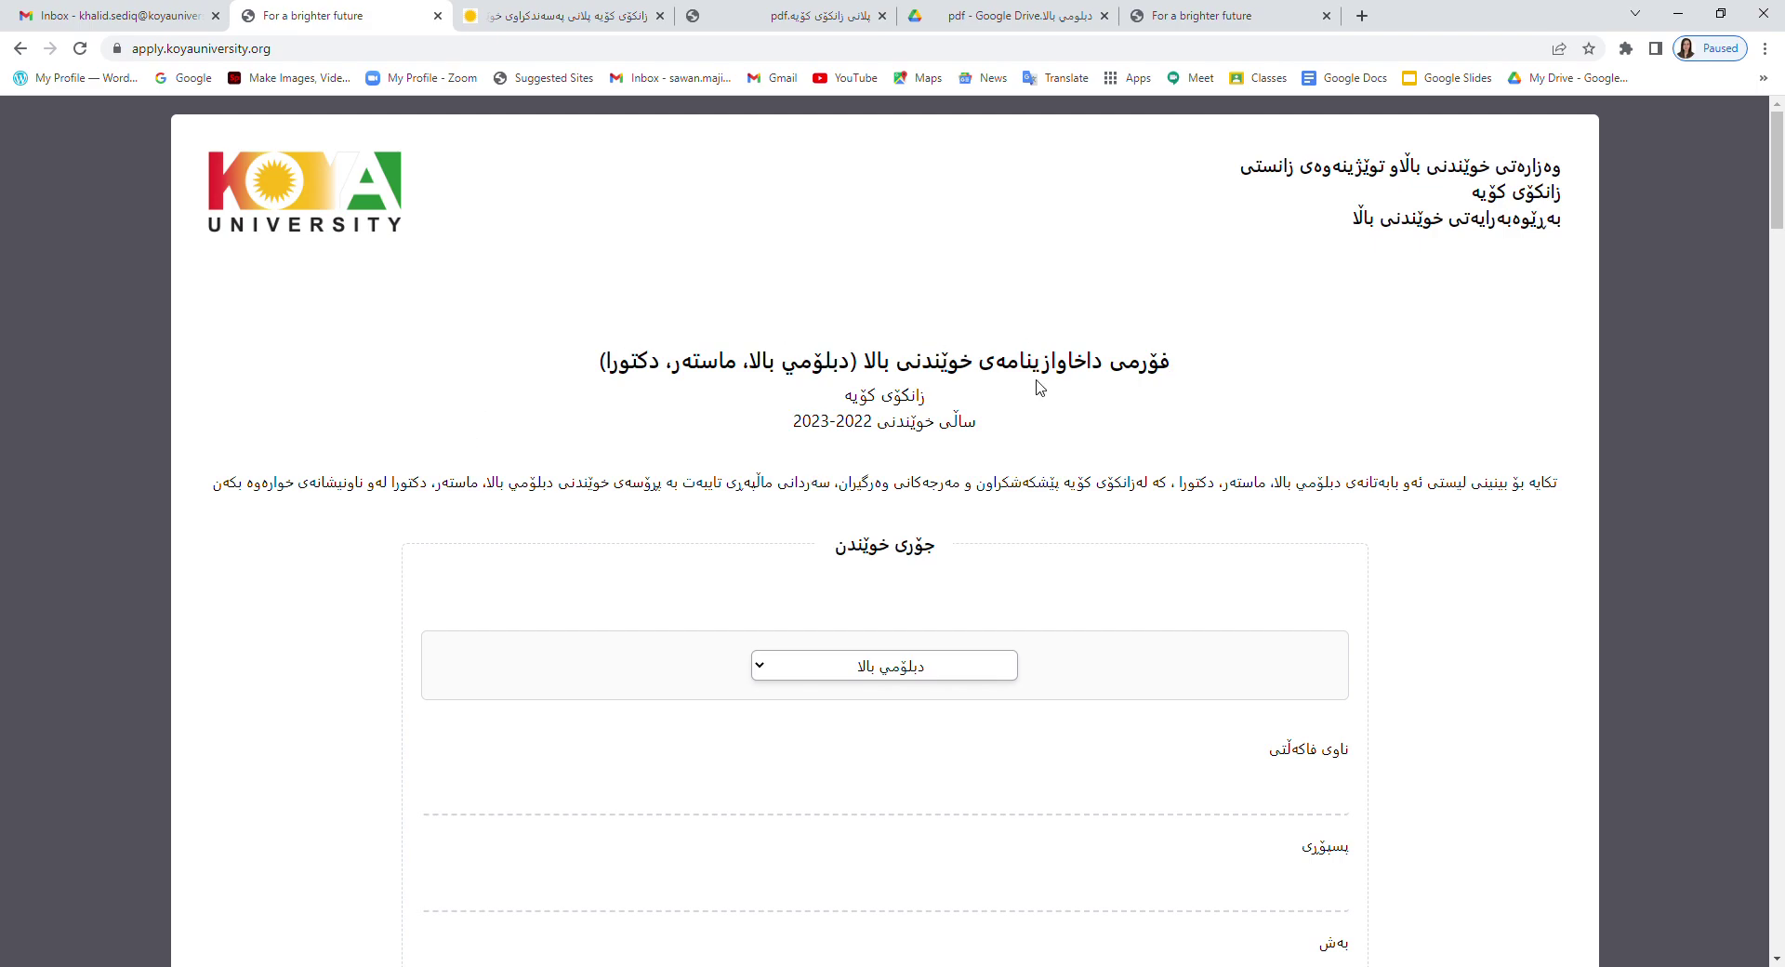
# Glance at the Gmail inbox and examine the study type and personal information fields of the postgraduate application form
pyautogui.click(168, 29)
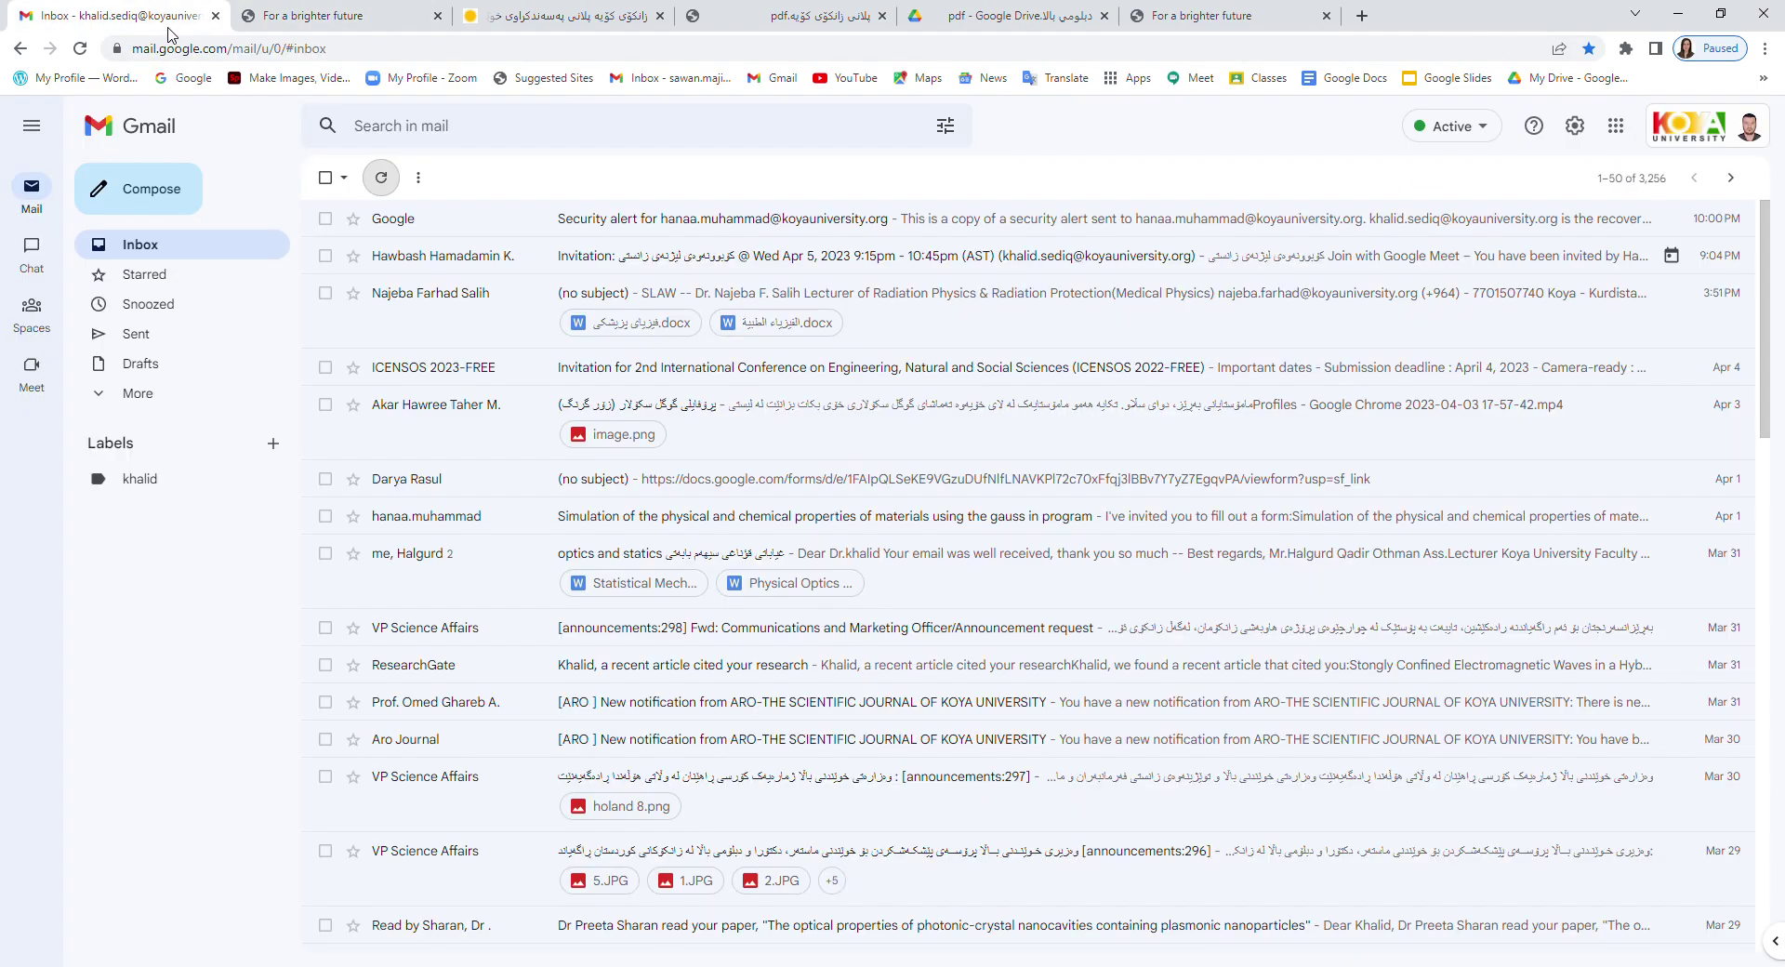
pyautogui.click(398, 29)
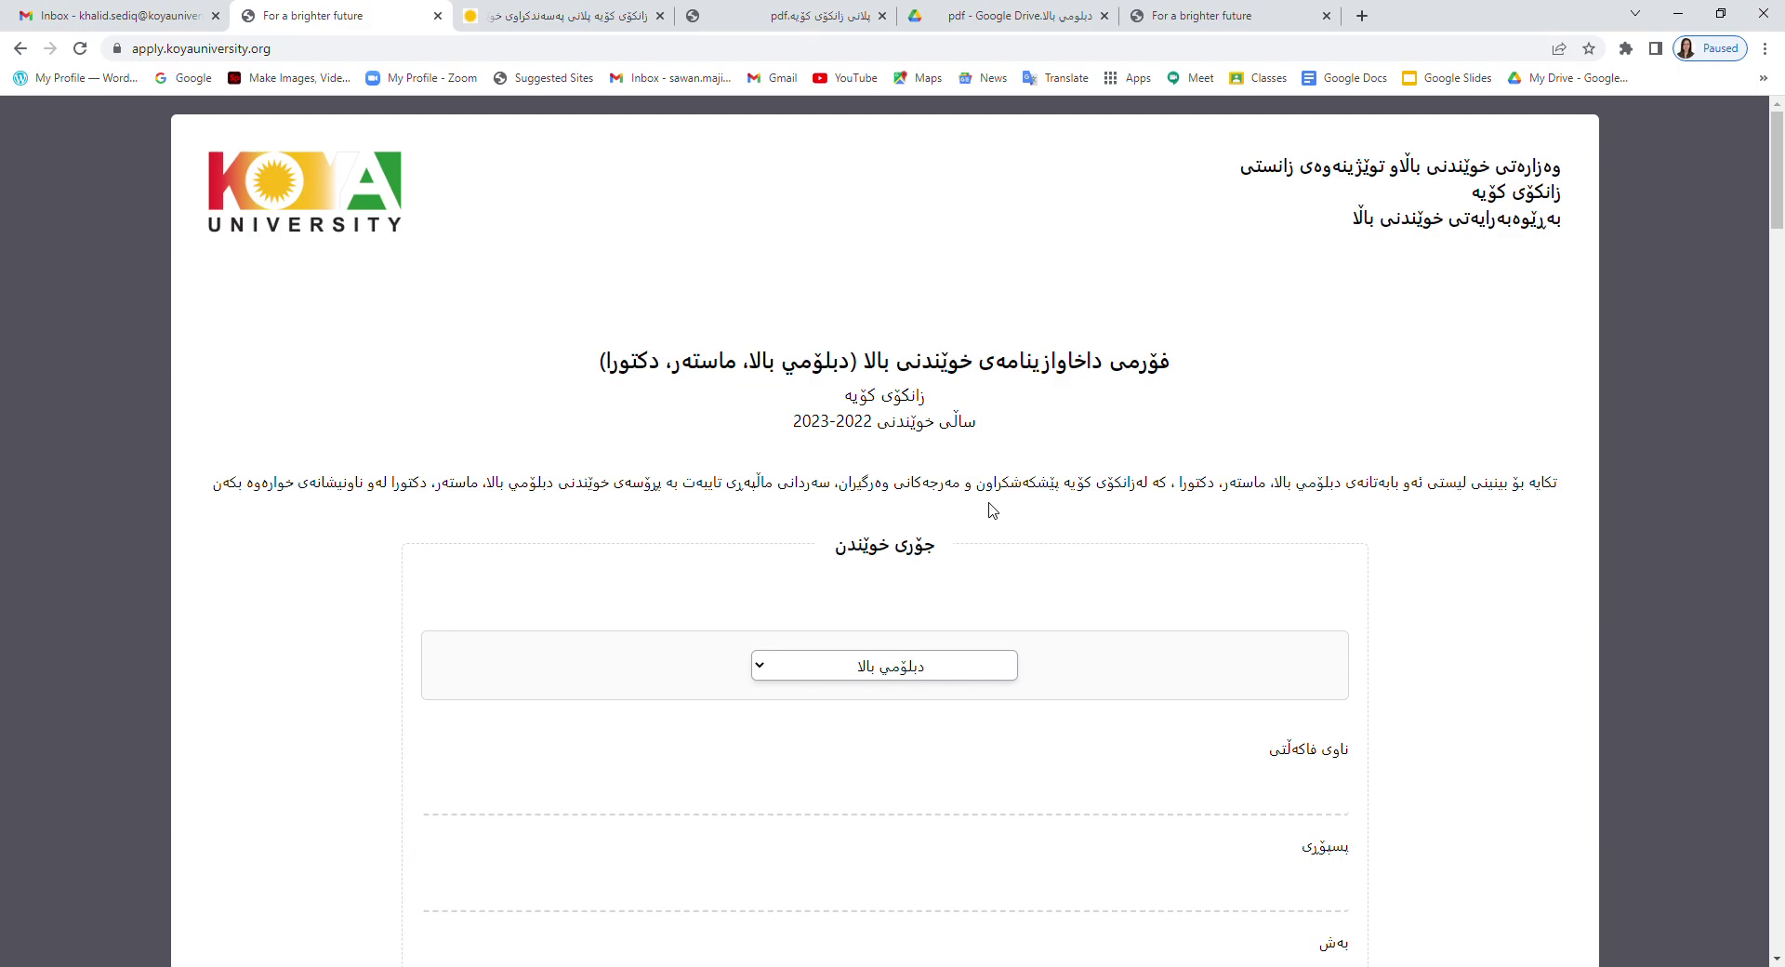
pyautogui.scroll(-3, 1028, 571)
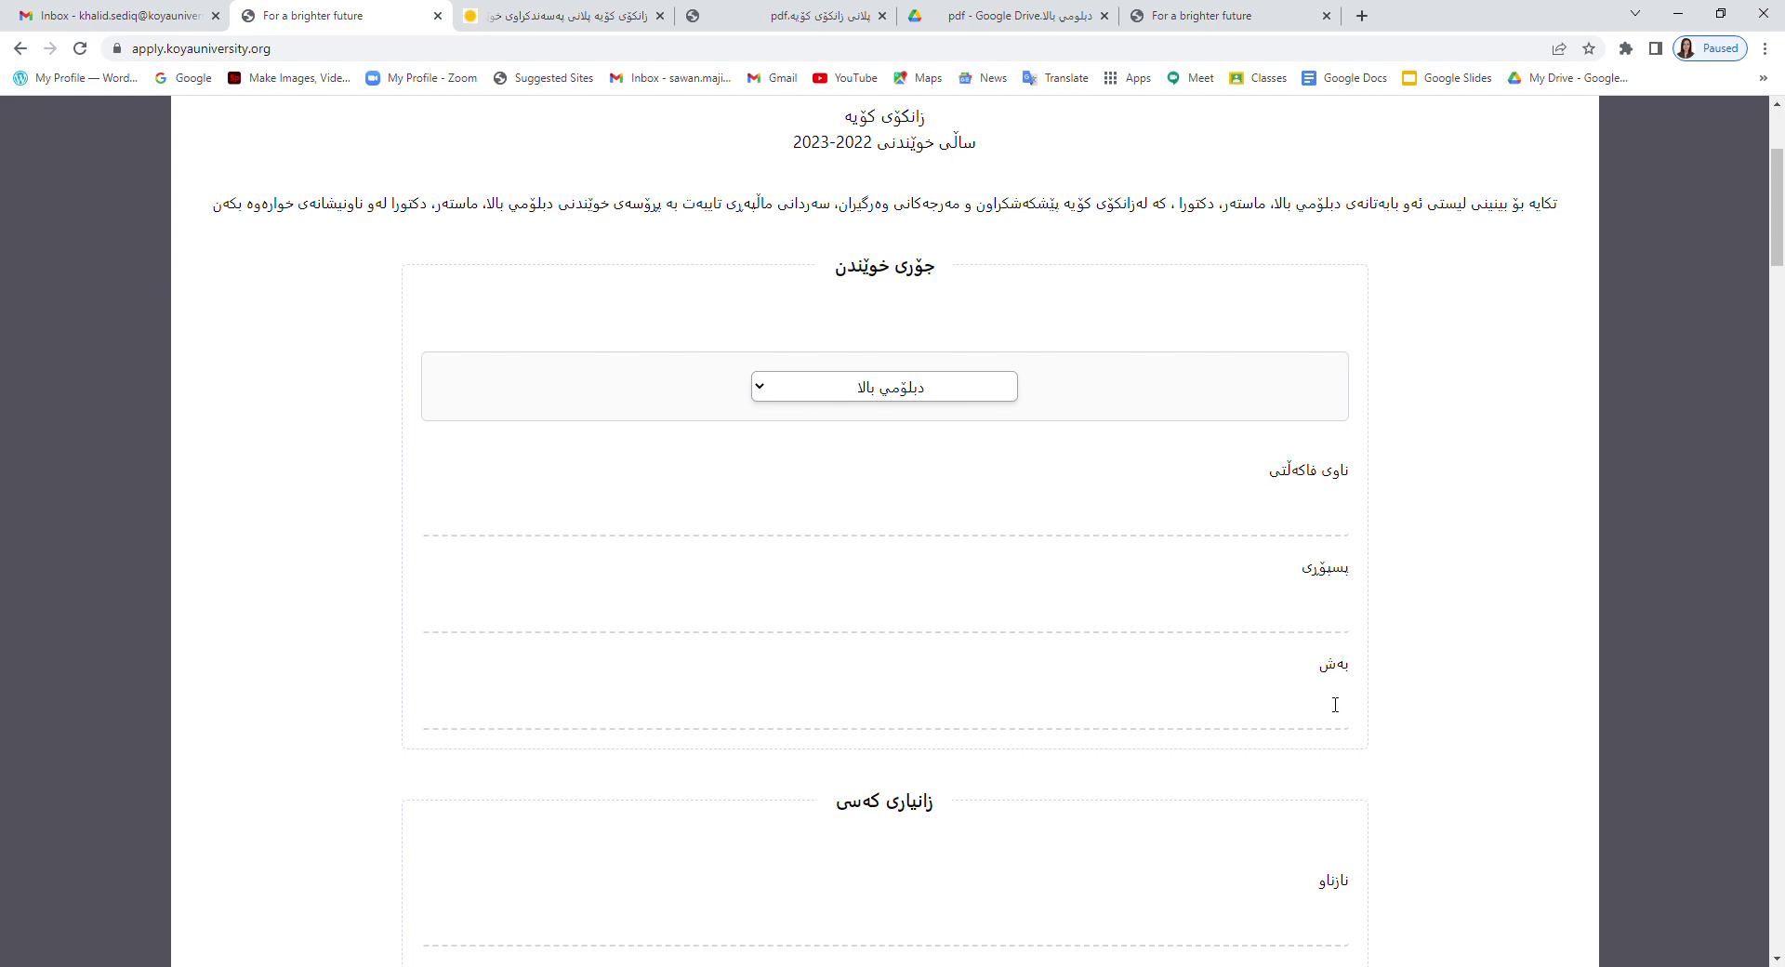
pyautogui.scroll(-5, 1331, 705)
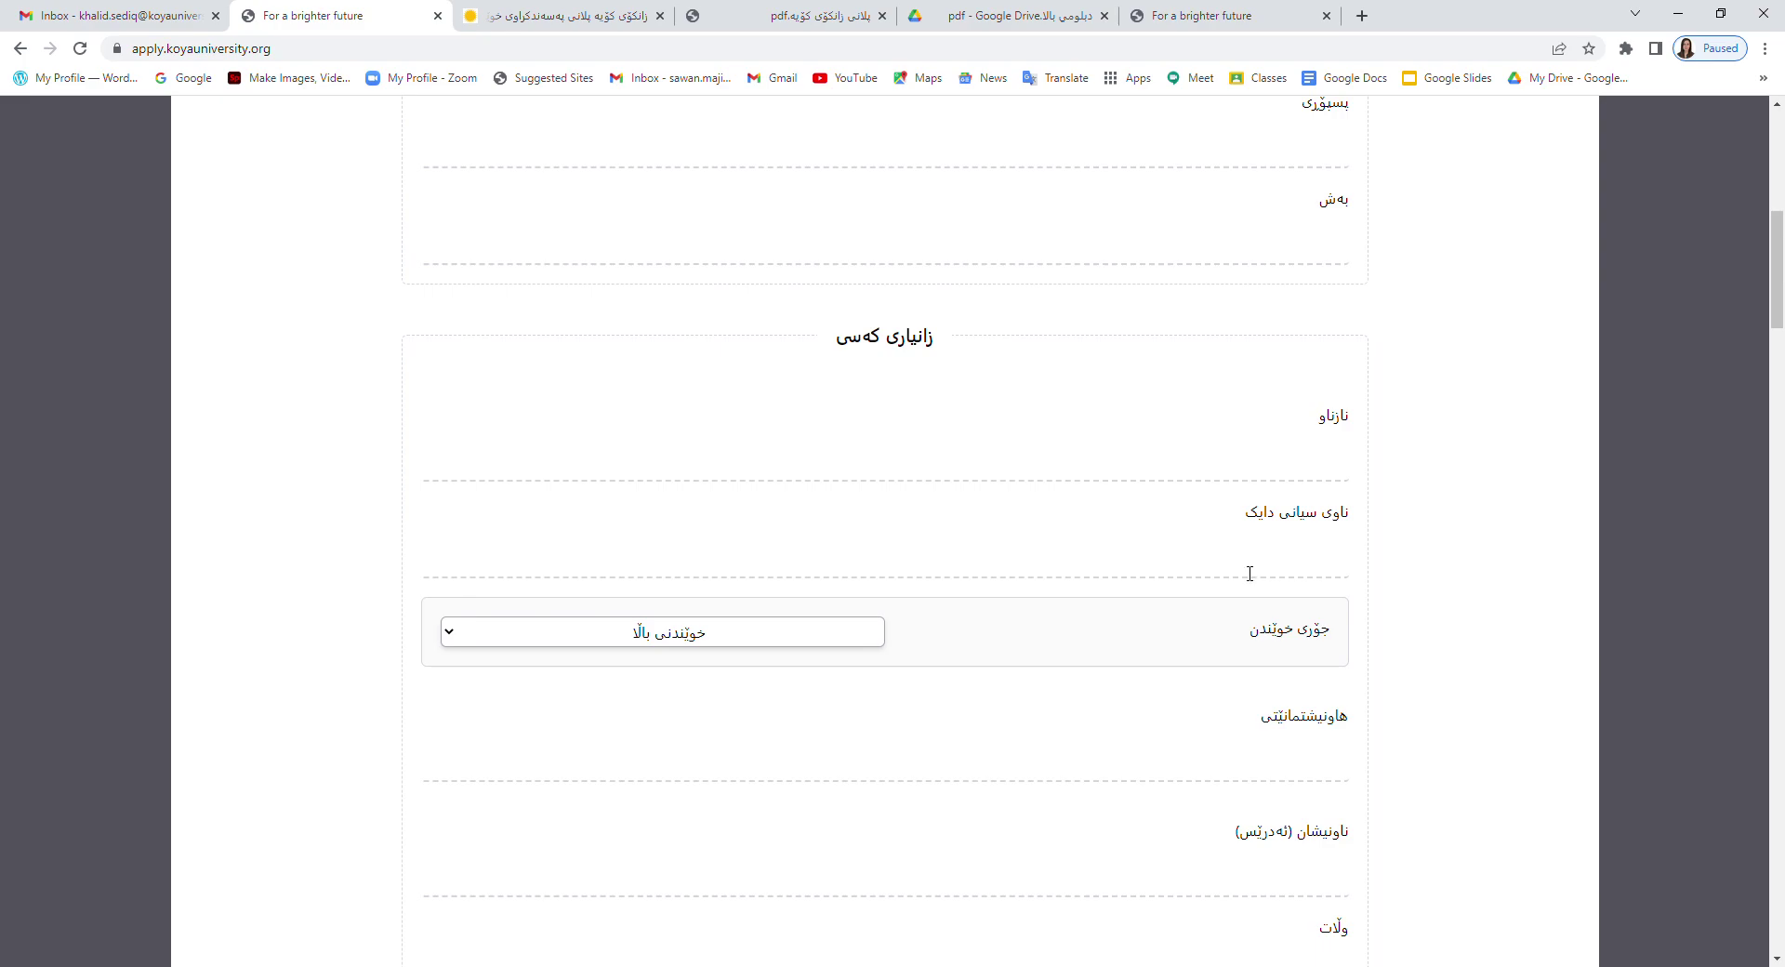
pyautogui.scroll(-2, 1250, 574)
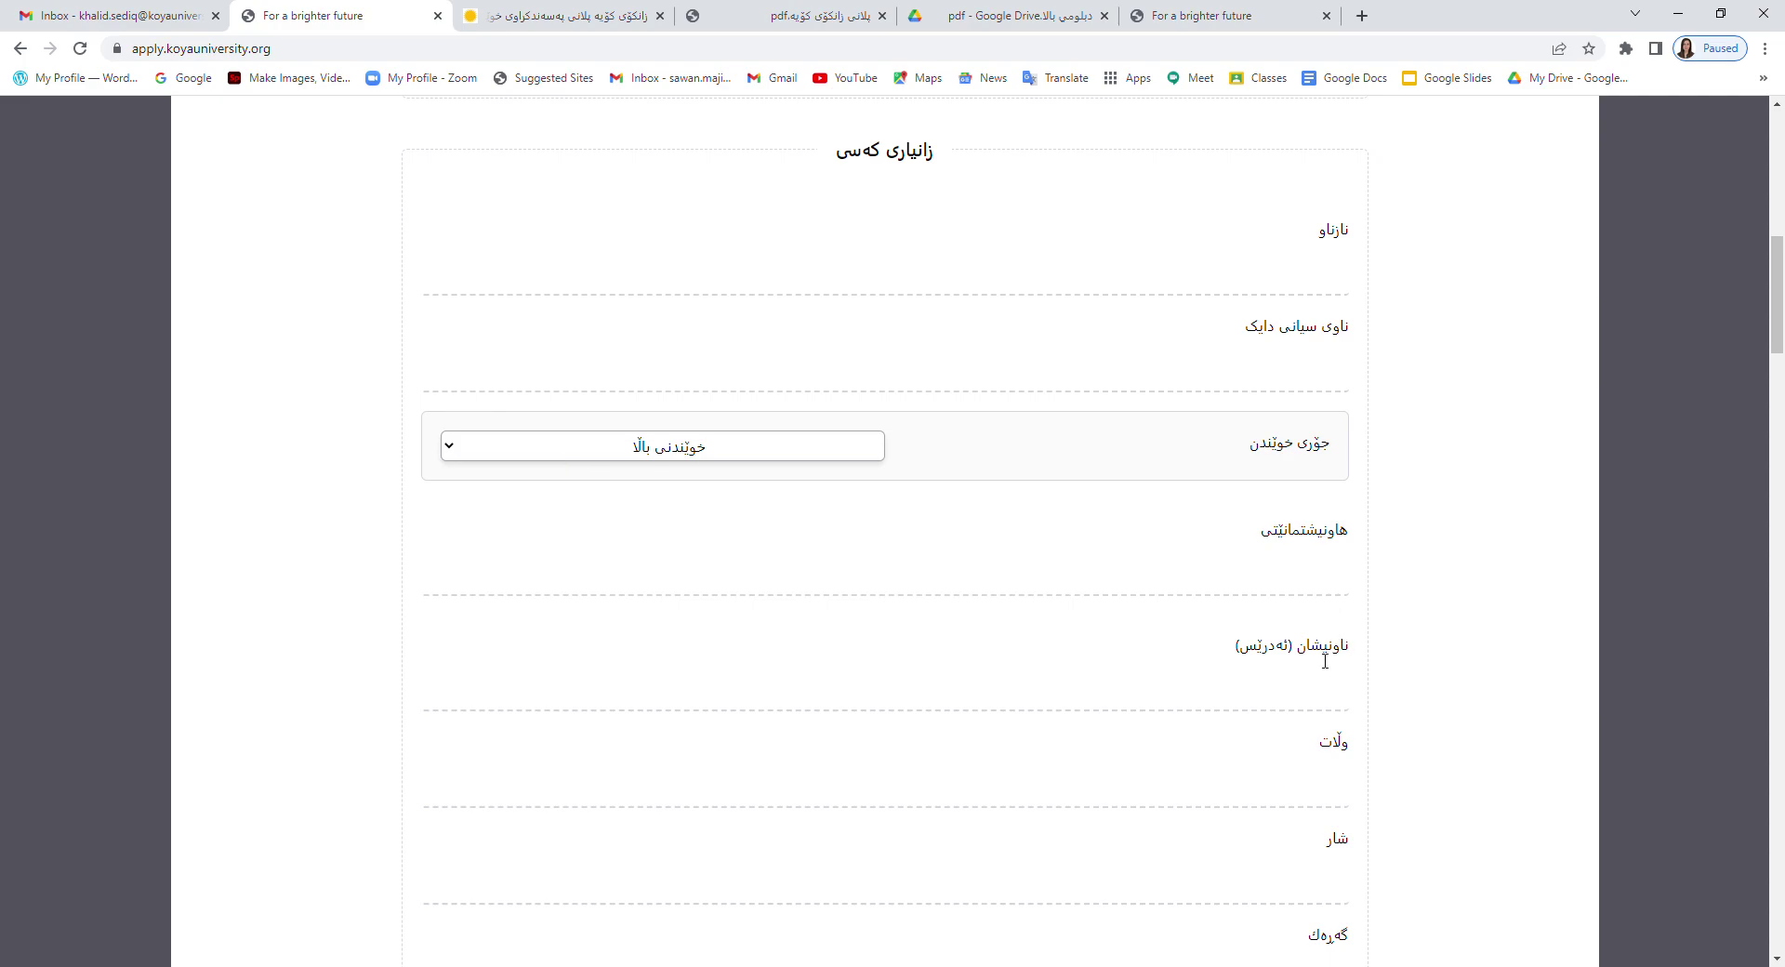
pyautogui.scroll(-3, 1335, 704)
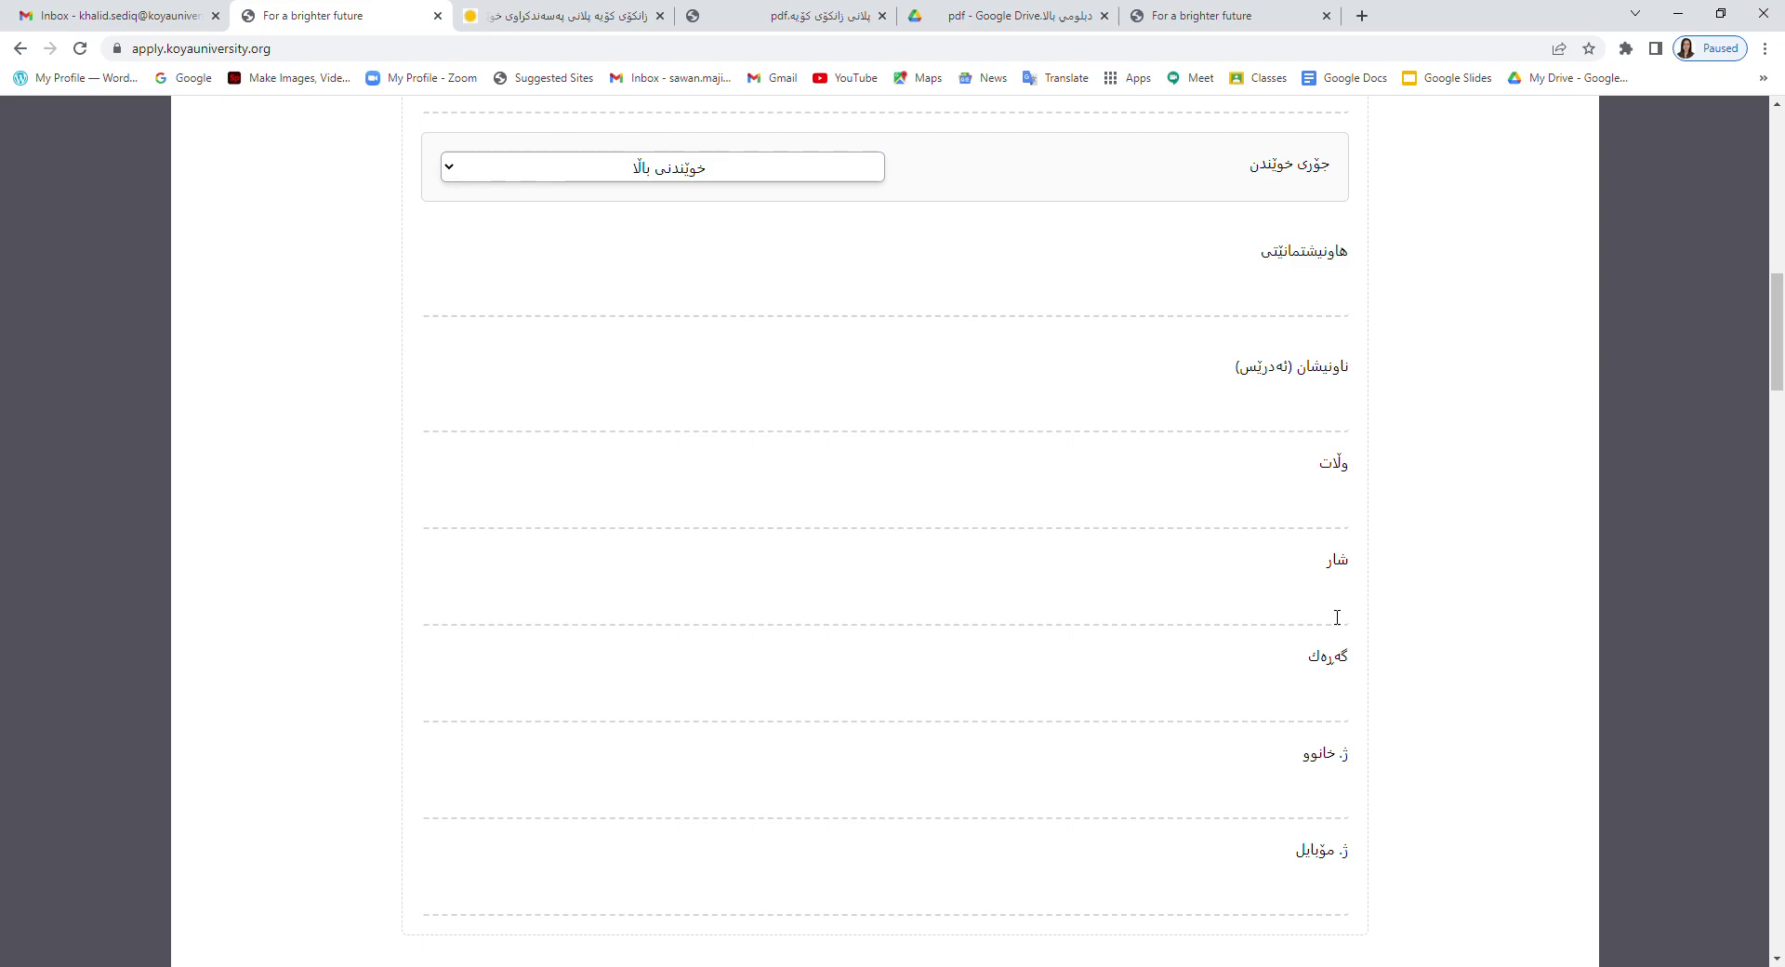
pyautogui.scroll(-2, 1337, 617)
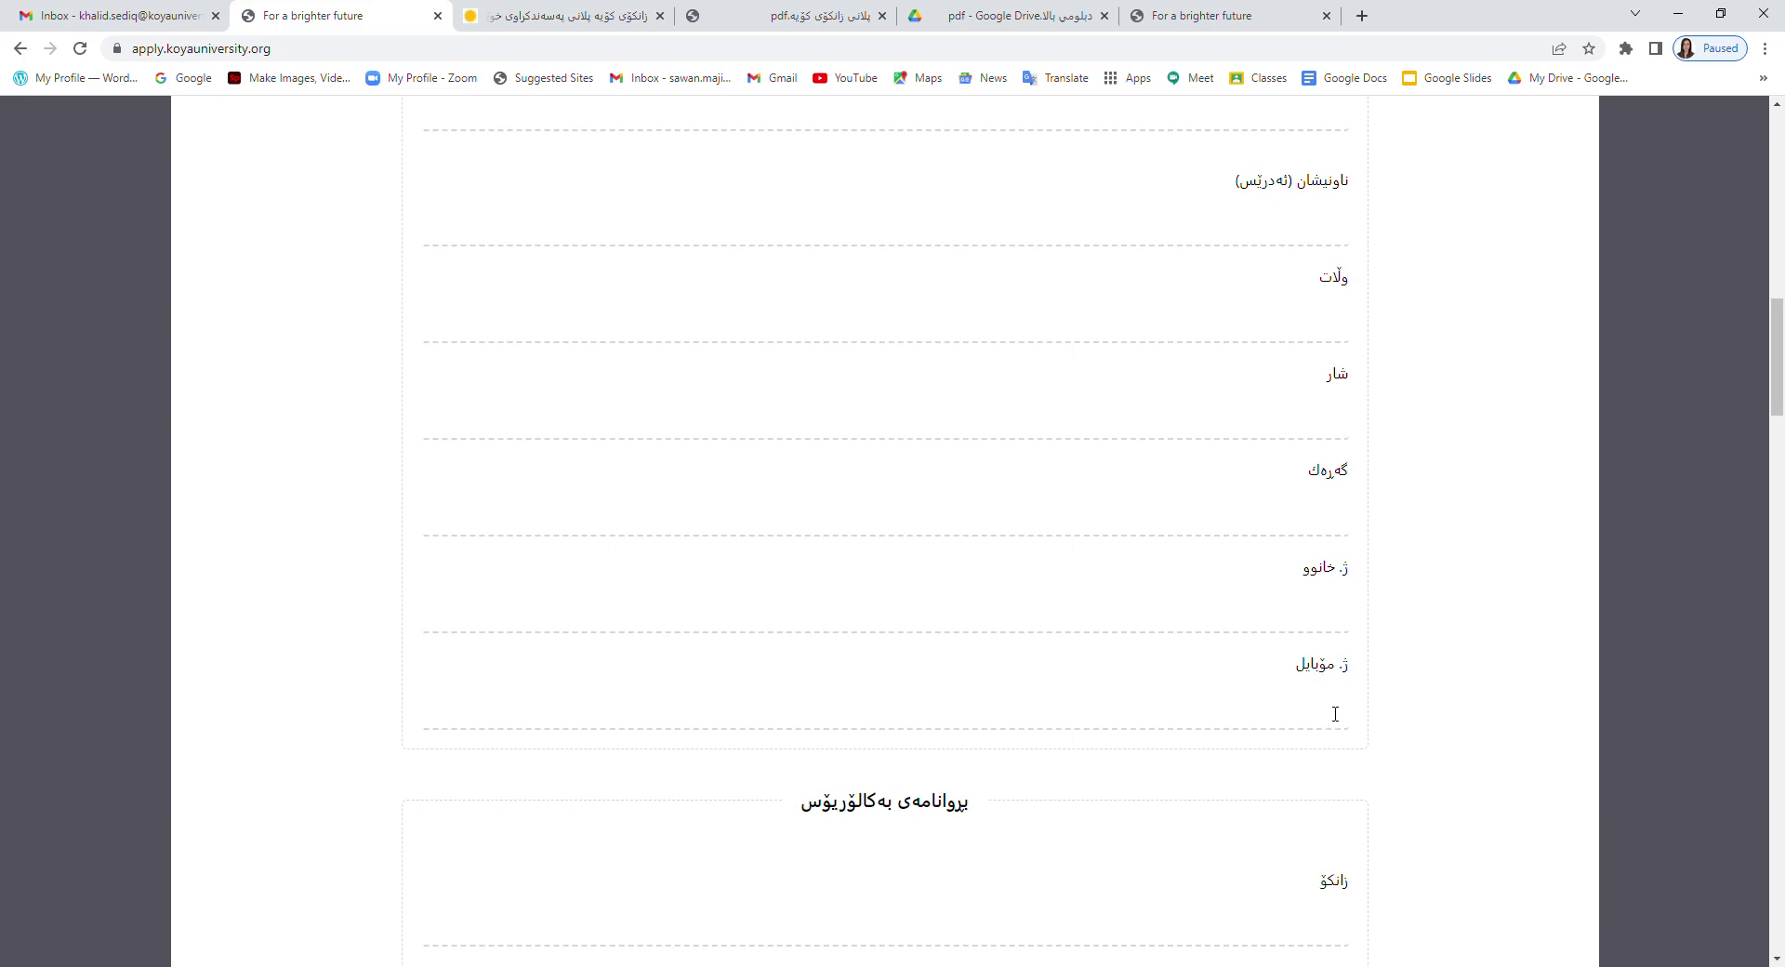
# Examine the bachelor's certificate section with its PDF upload field, and the language skills and English certificate sections
pyautogui.scroll(-4, 1263, 698)
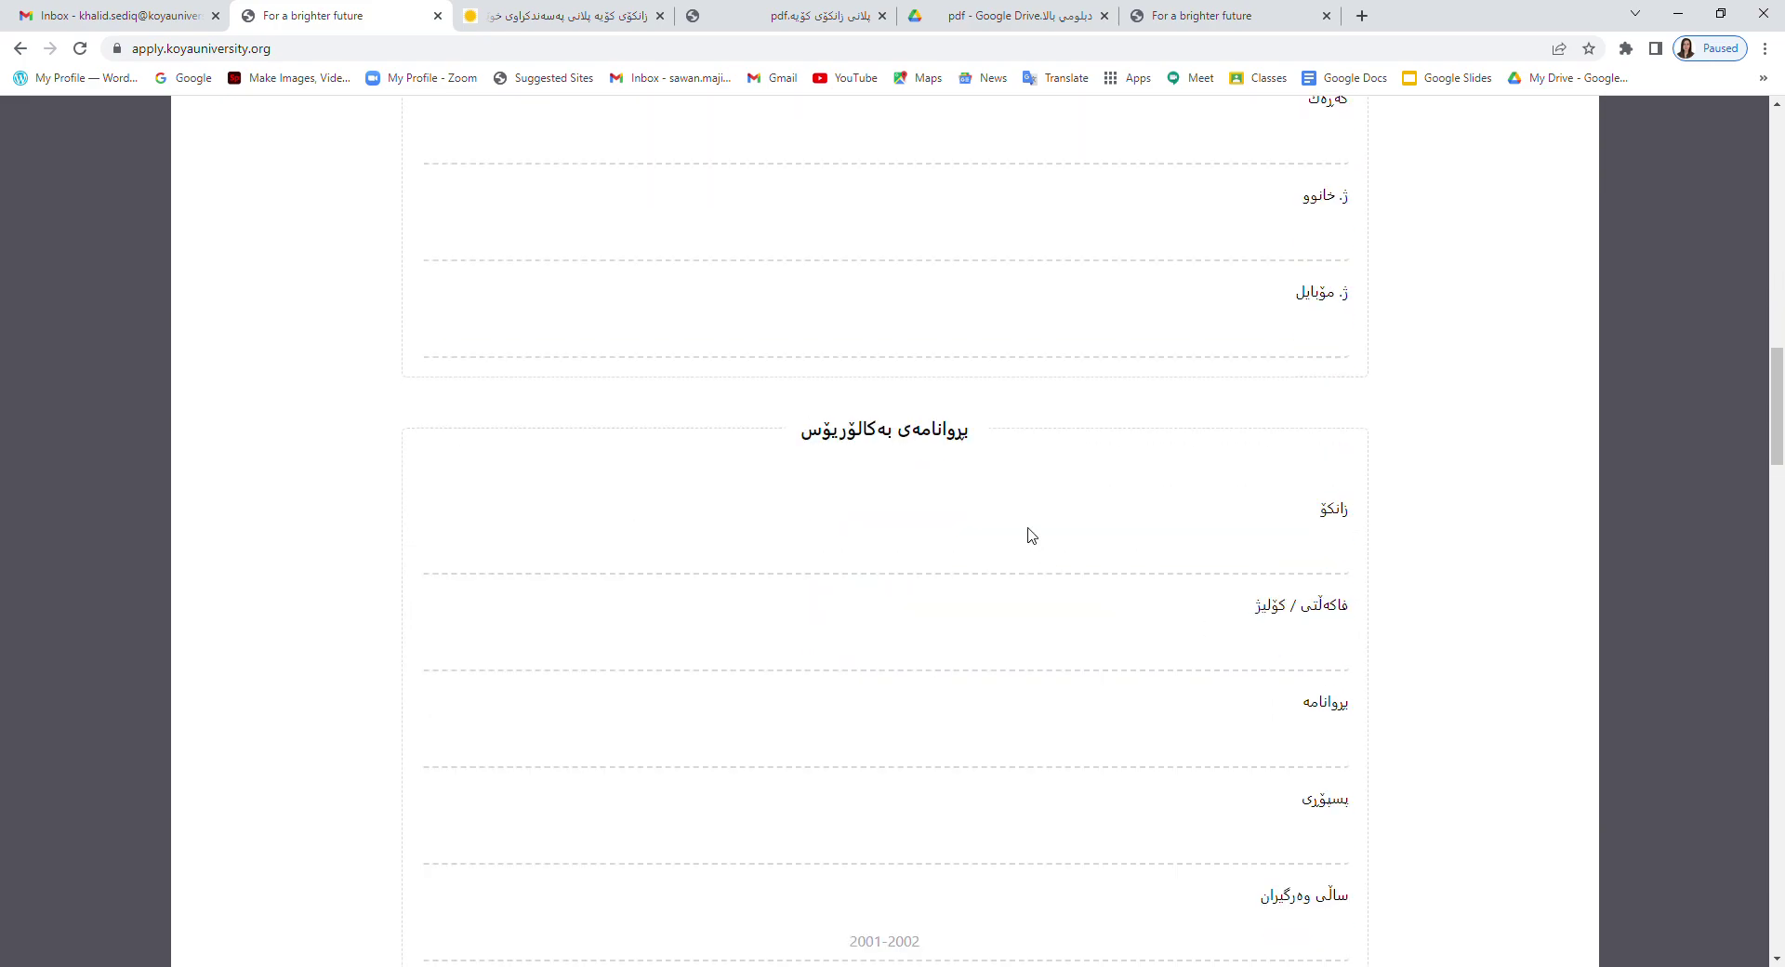
pyautogui.scroll(-2, 1019, 494)
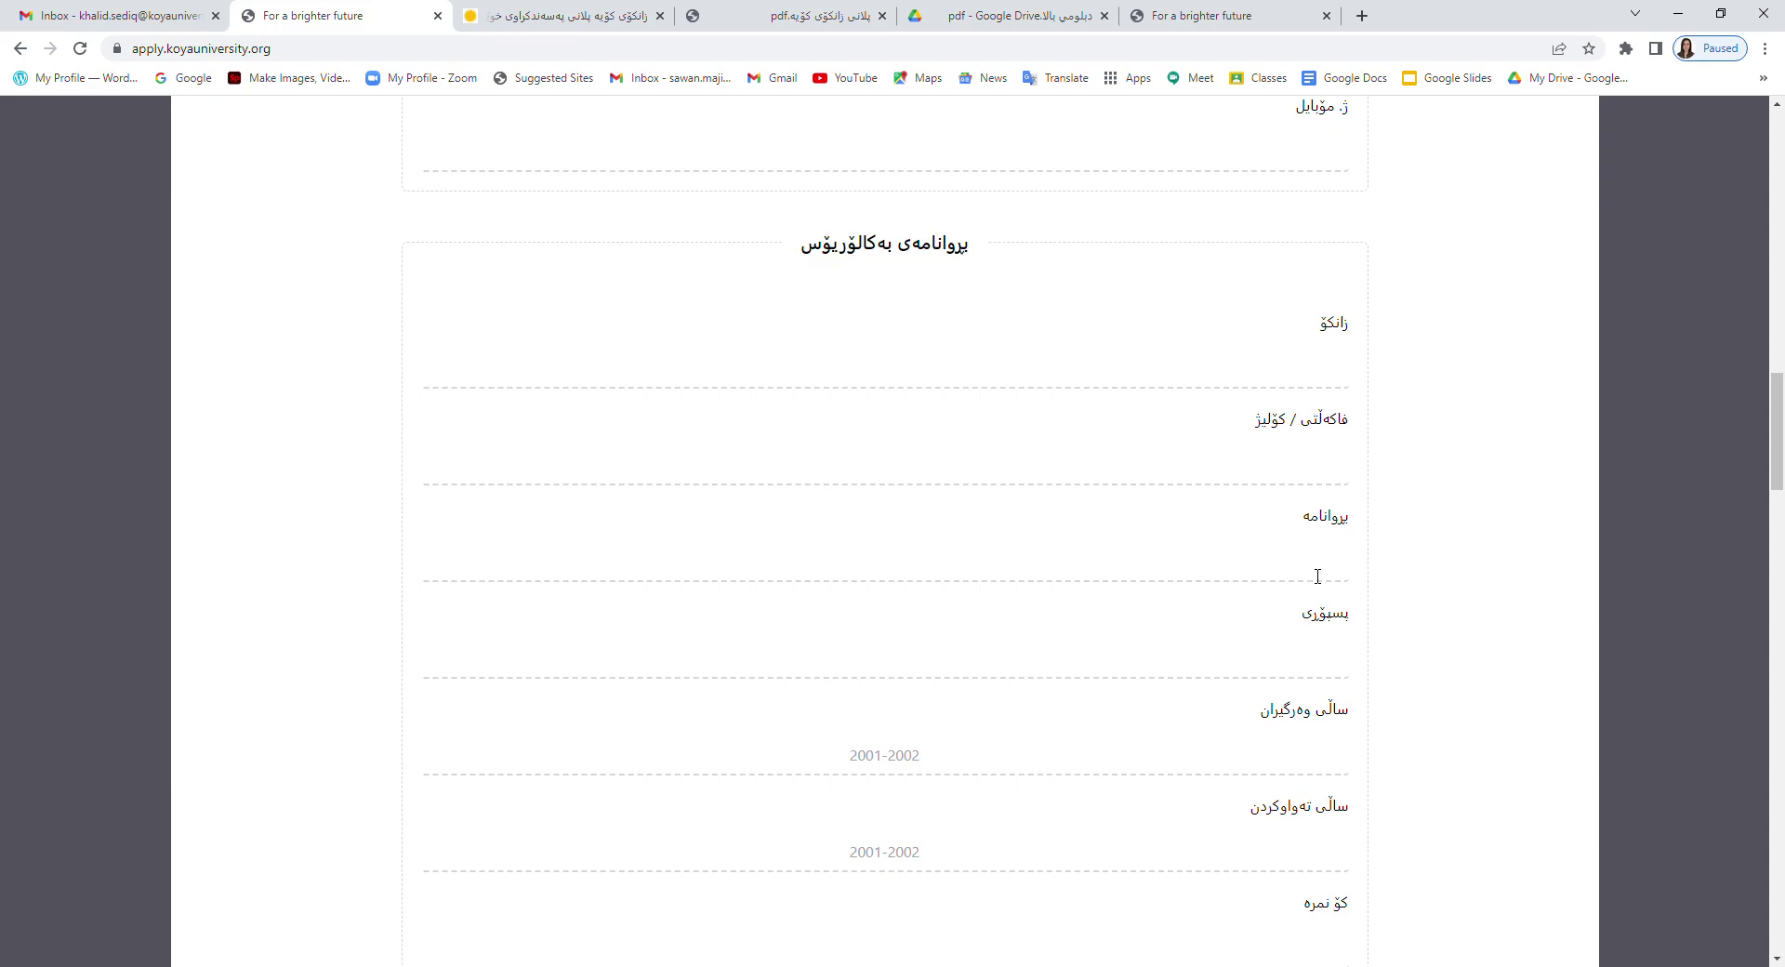
pyautogui.scroll(-2, 1318, 573)
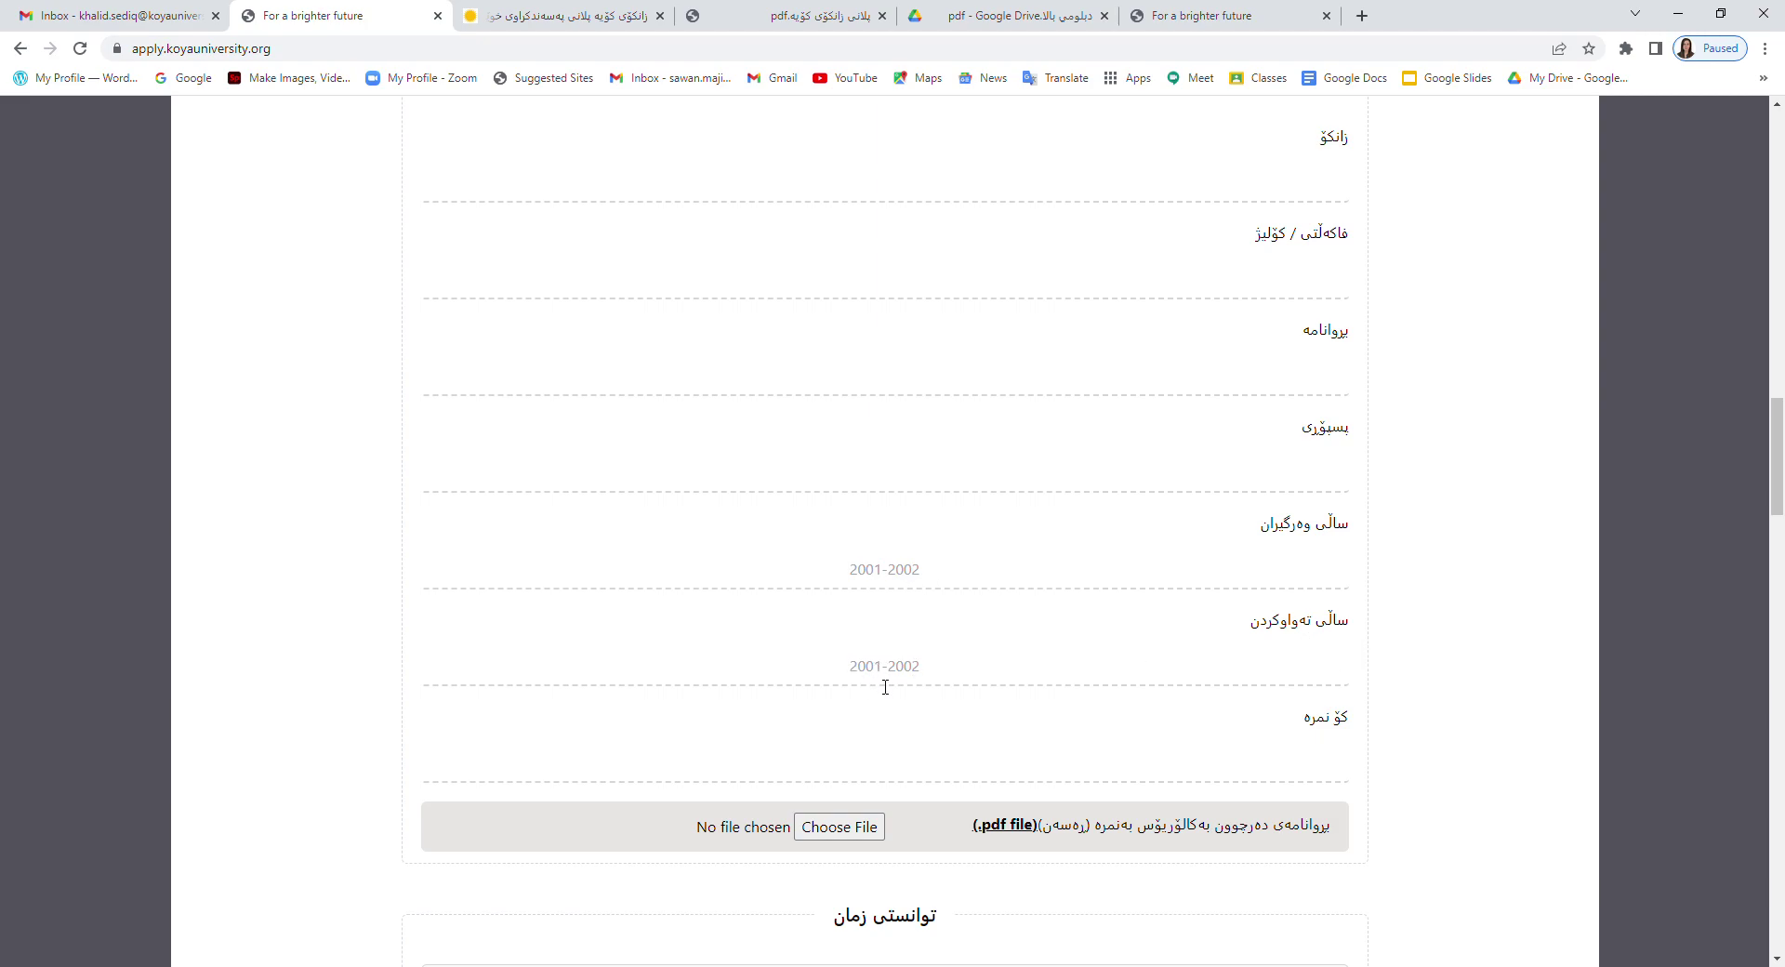
pyautogui.scroll(-2, 1222, 696)
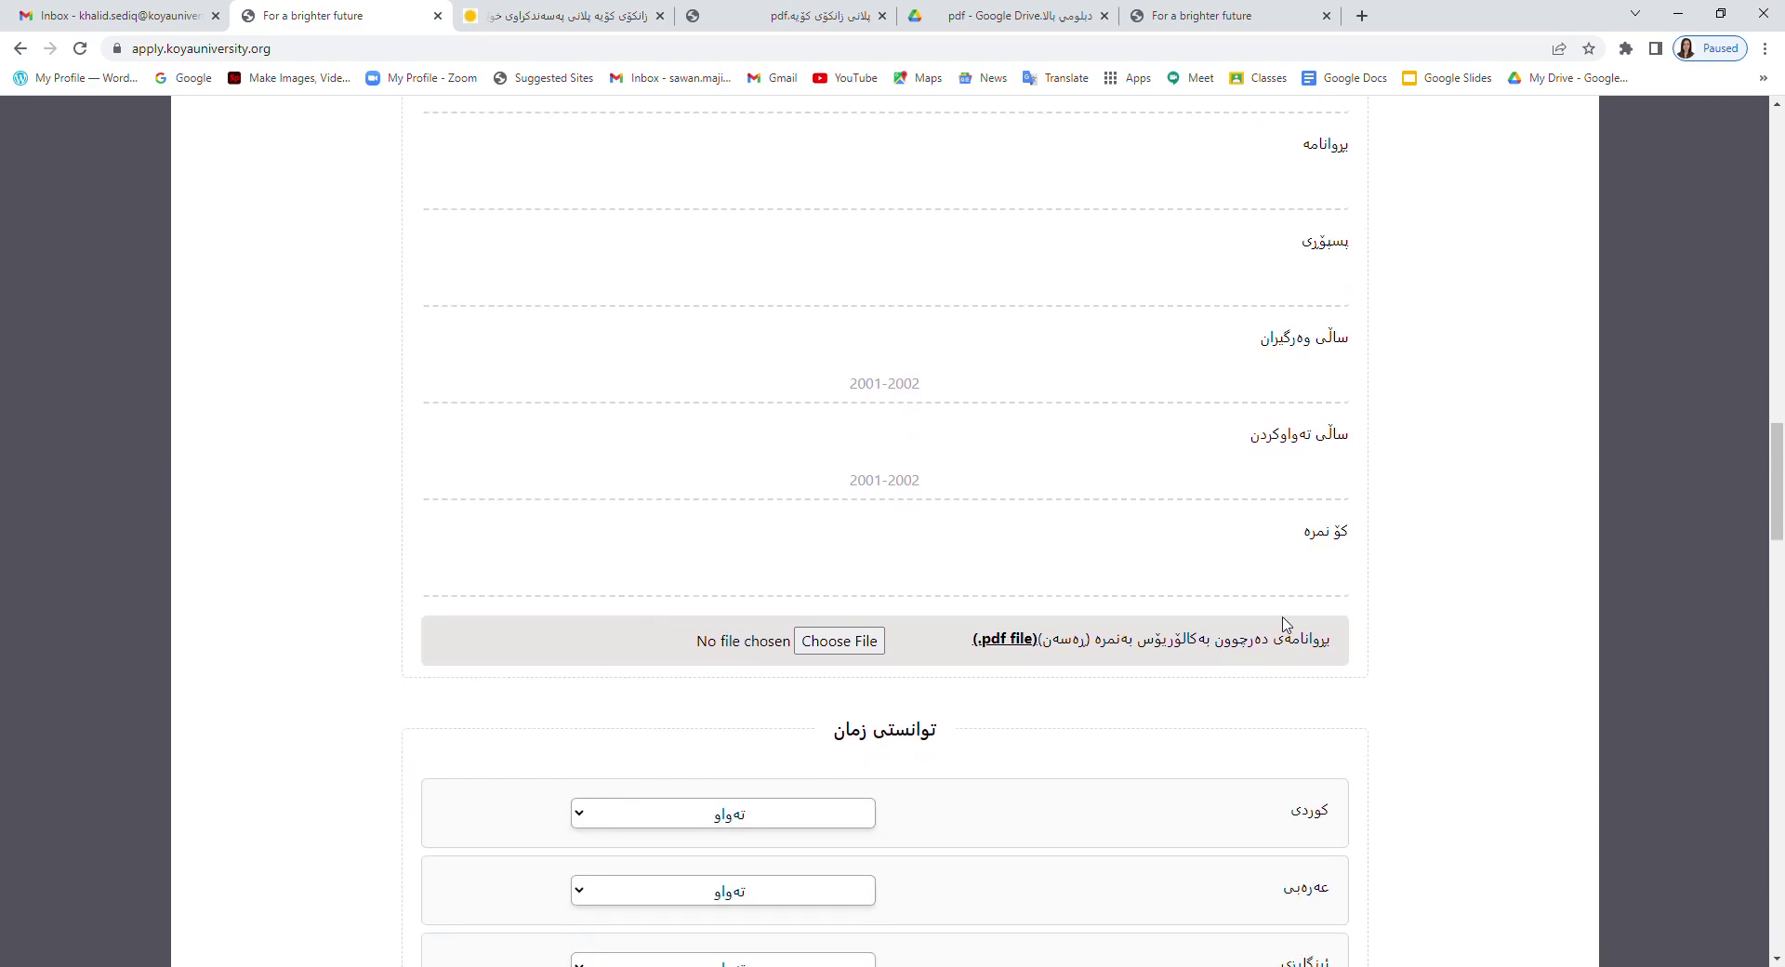
pyautogui.scroll(-2, 1320, 588)
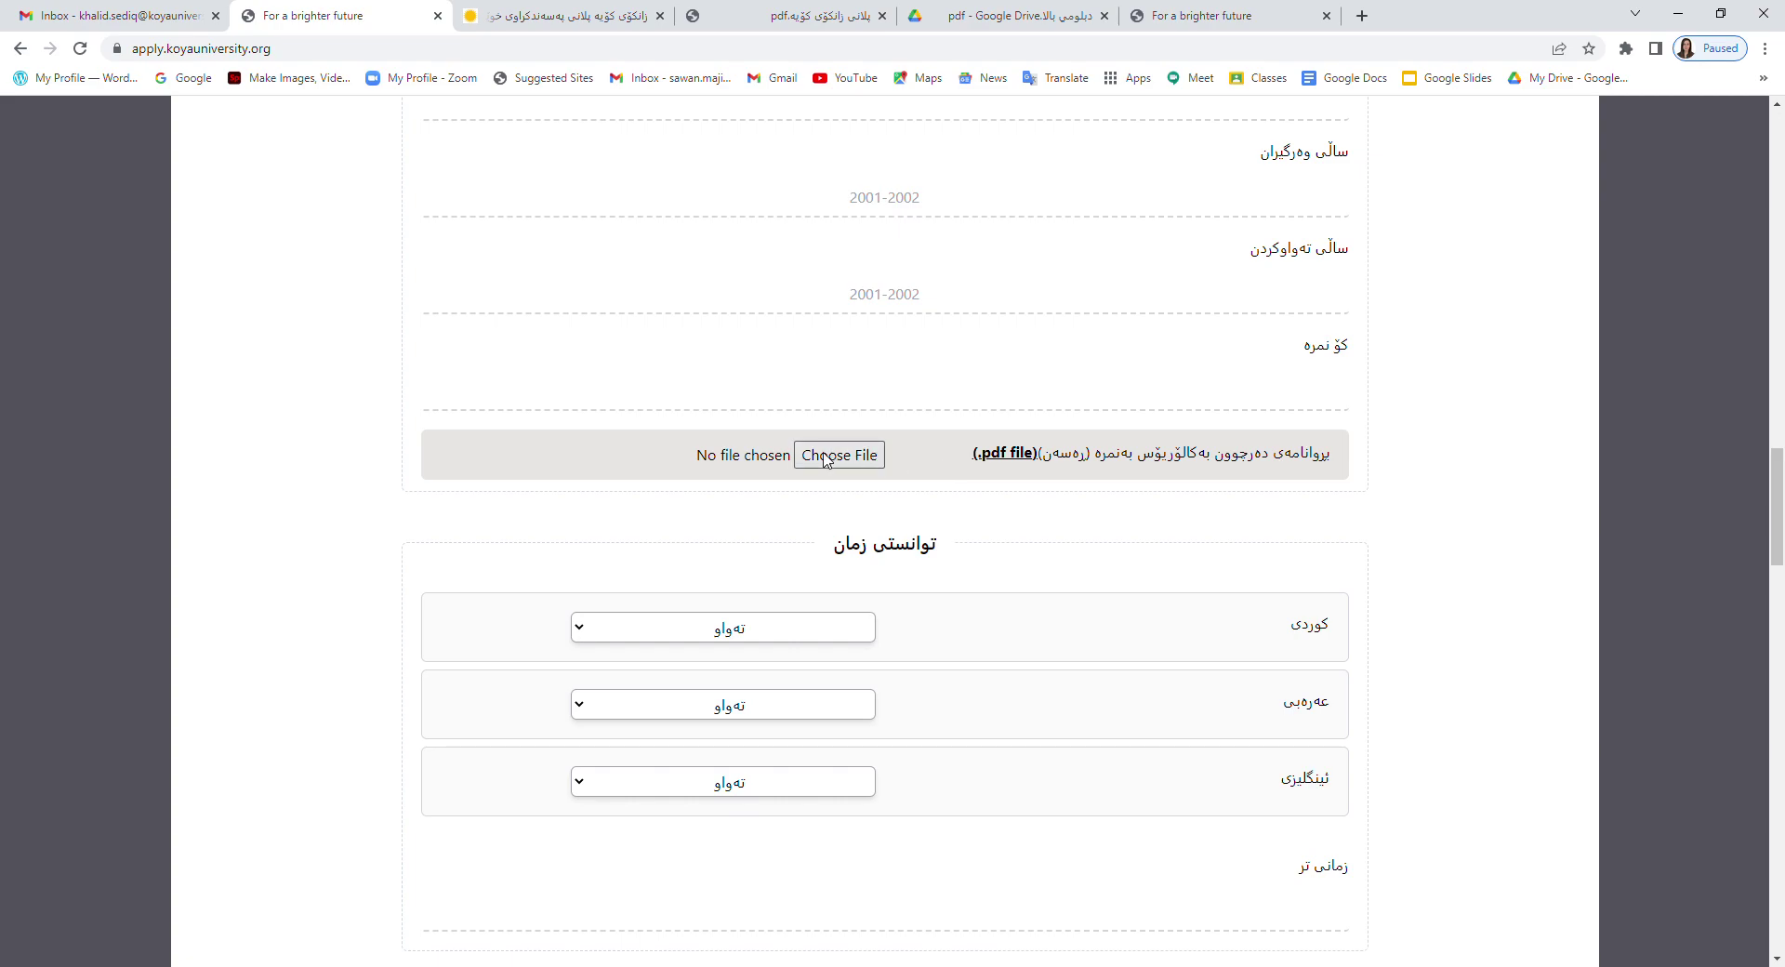
pyautogui.scroll(-1, 1086, 553)
pyautogui.scroll(-1, 1083, 554)
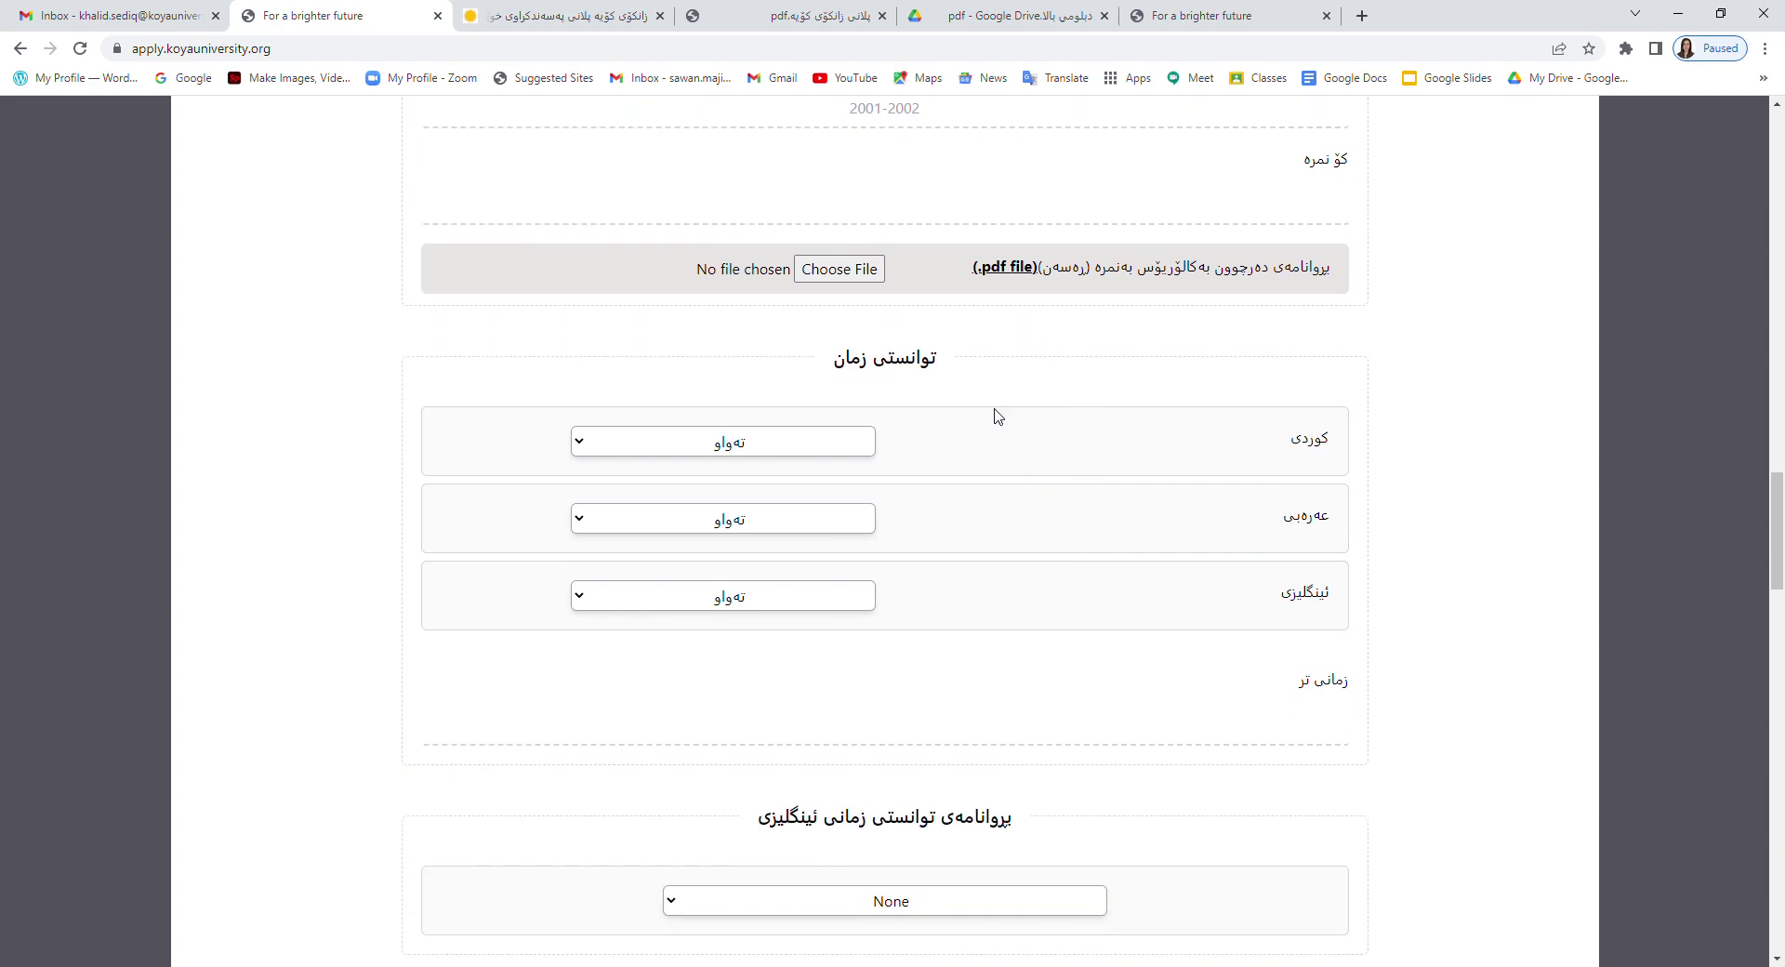
pyautogui.scroll(-2, 1102, 410)
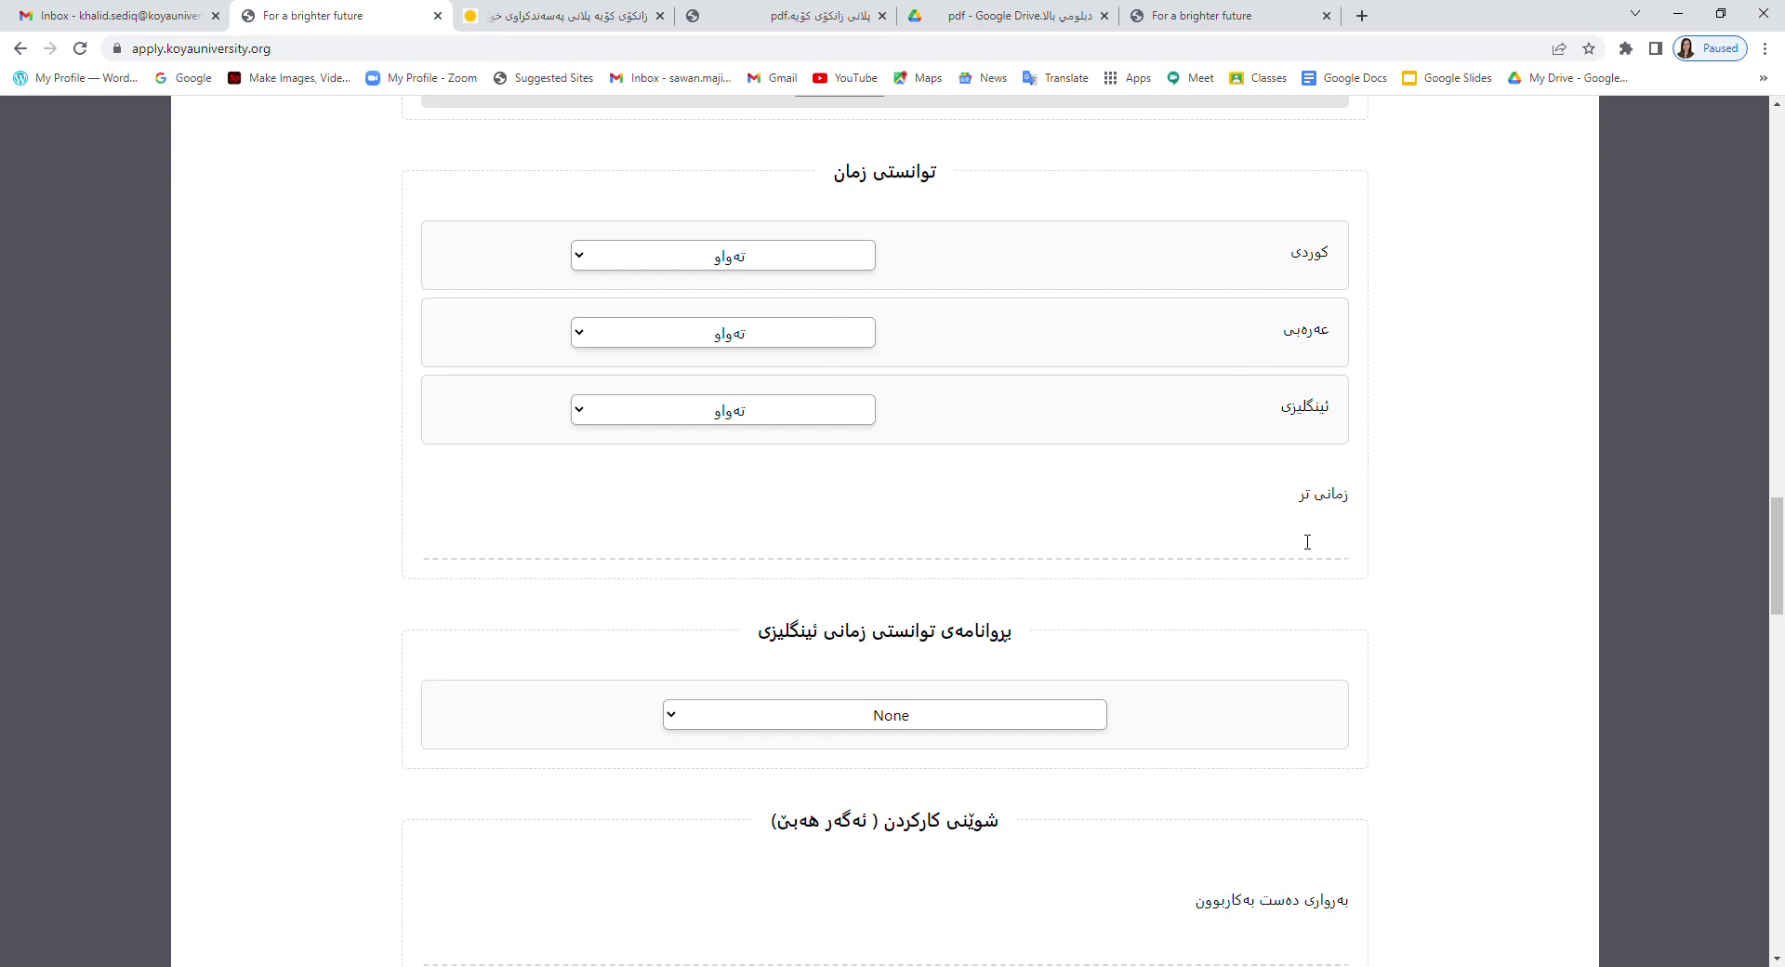
# Select IELTS as the English language certificate and check its total score and PDF upload fields
pyautogui.scroll(-3, 1183, 544)
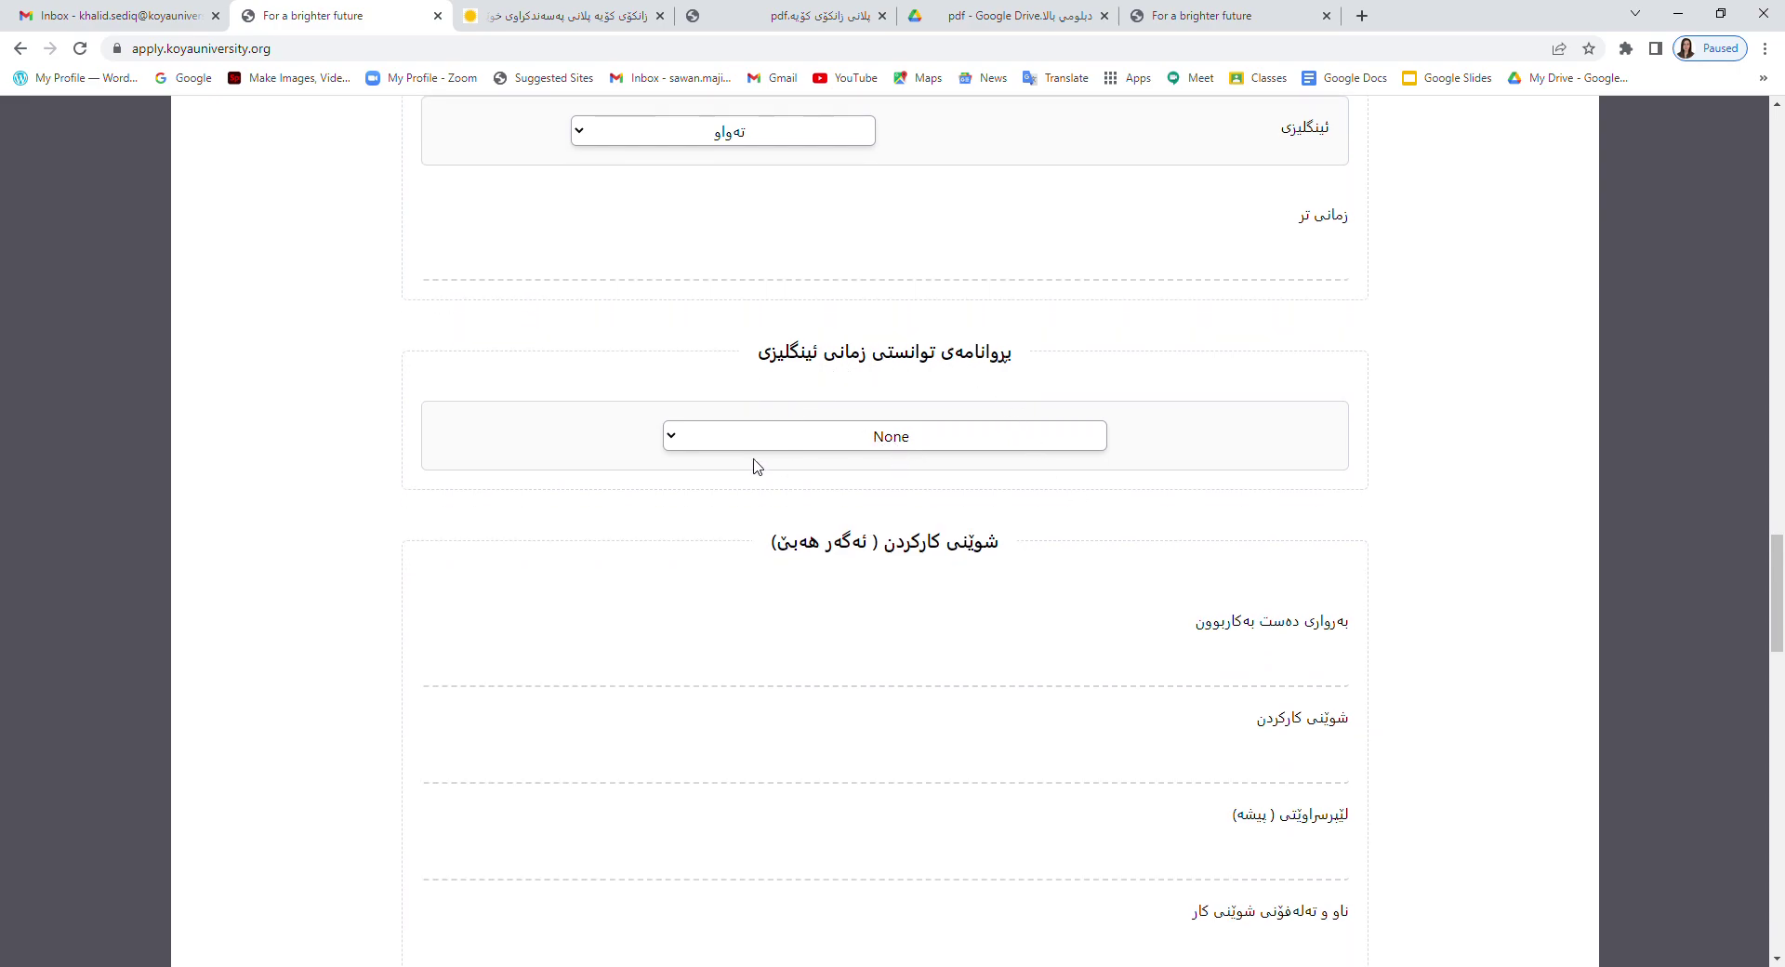
pyautogui.click(925, 487)
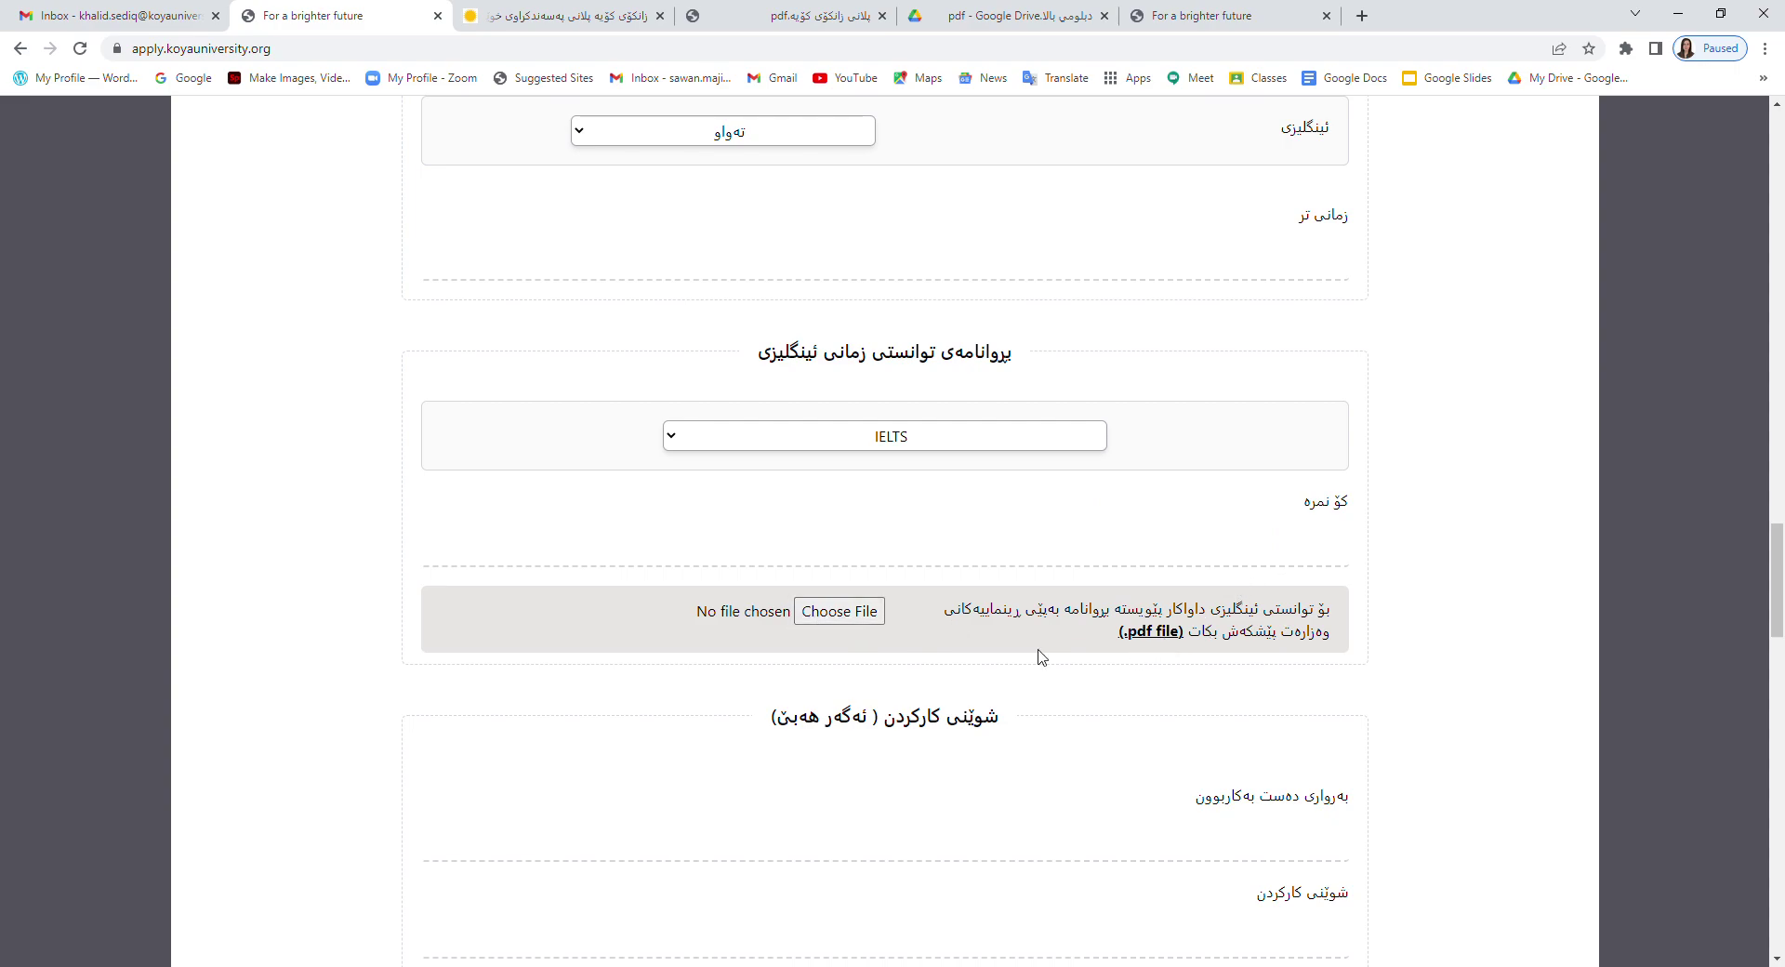
pyautogui.scroll(-4, 1056, 734)
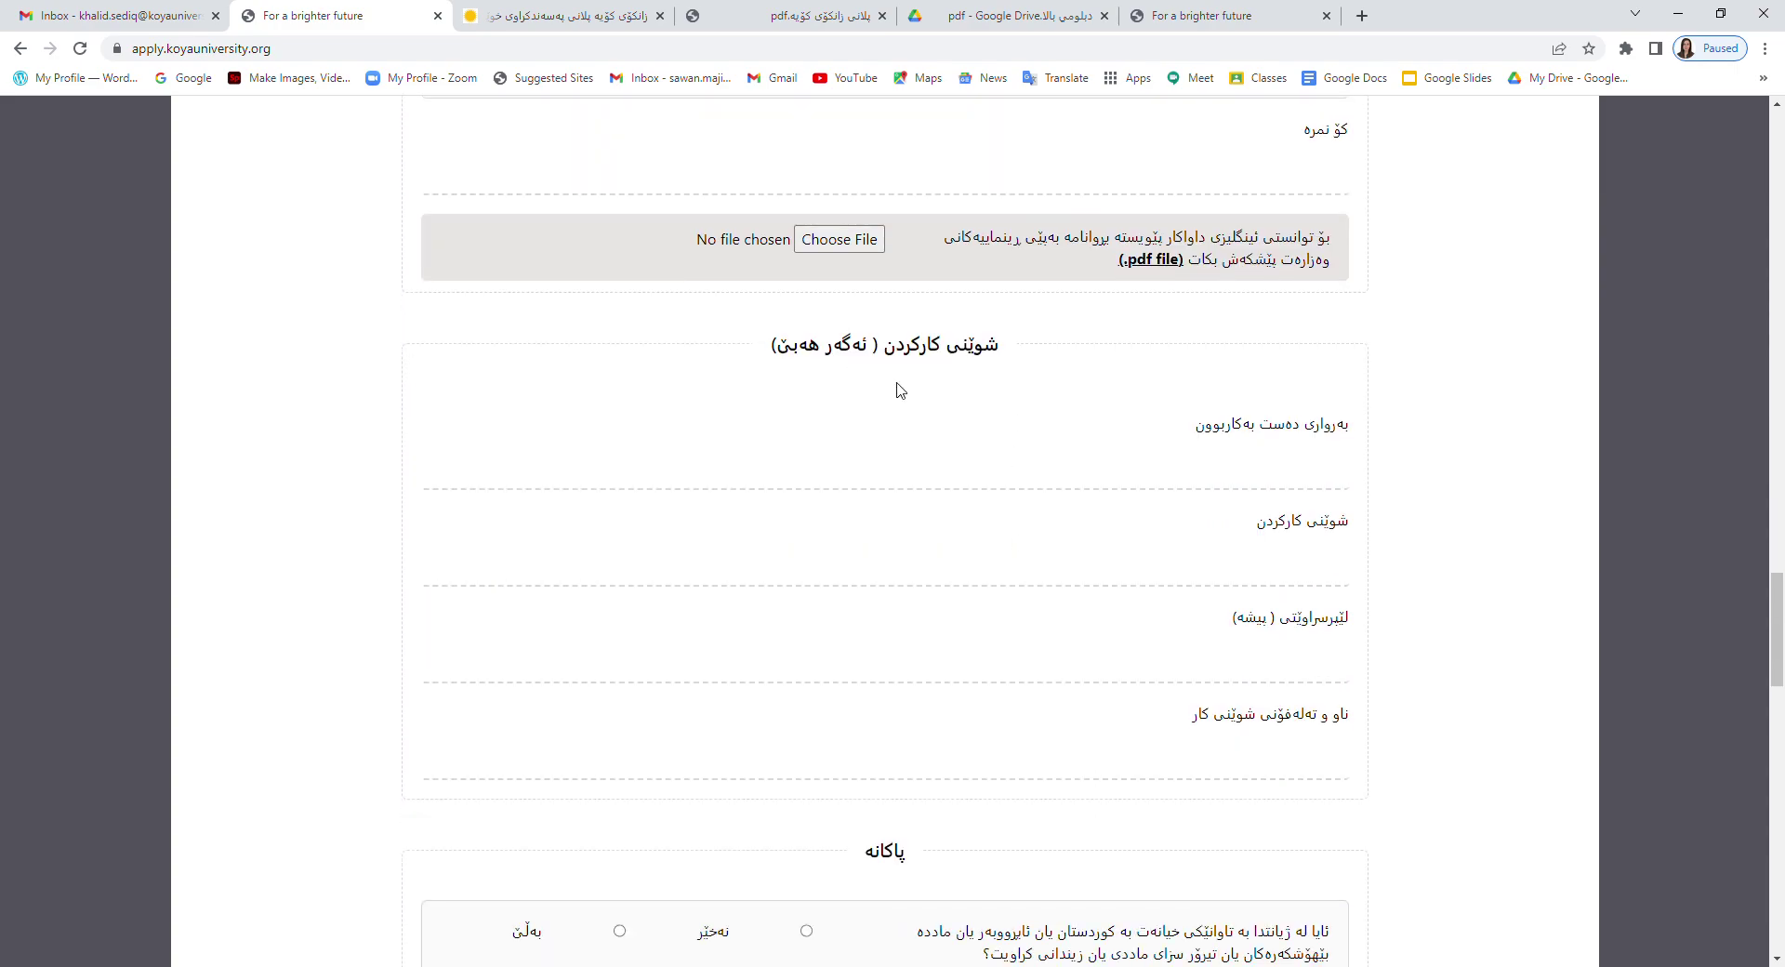
# Examine the workplace section's employment date, place, position and contact fields, and the criminal conviction question below it
pyautogui.click(1320, 475)
pyautogui.scroll(-2, 1300, 575)
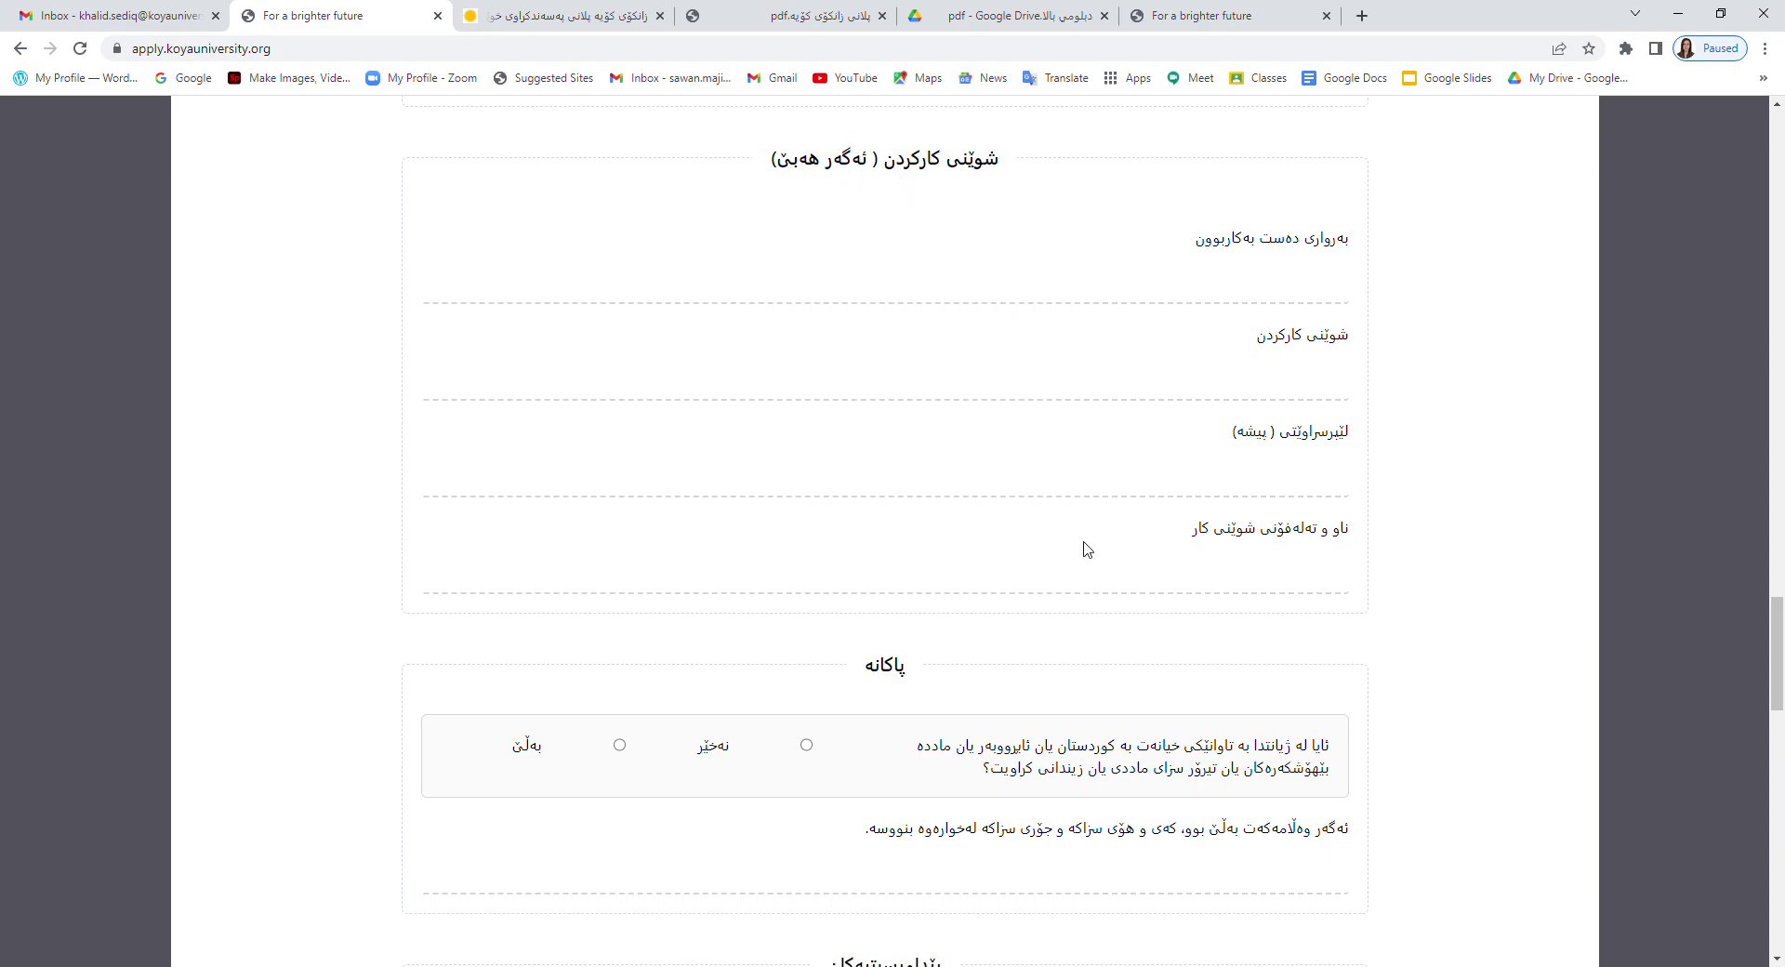
pyautogui.scroll(-5, 1087, 548)
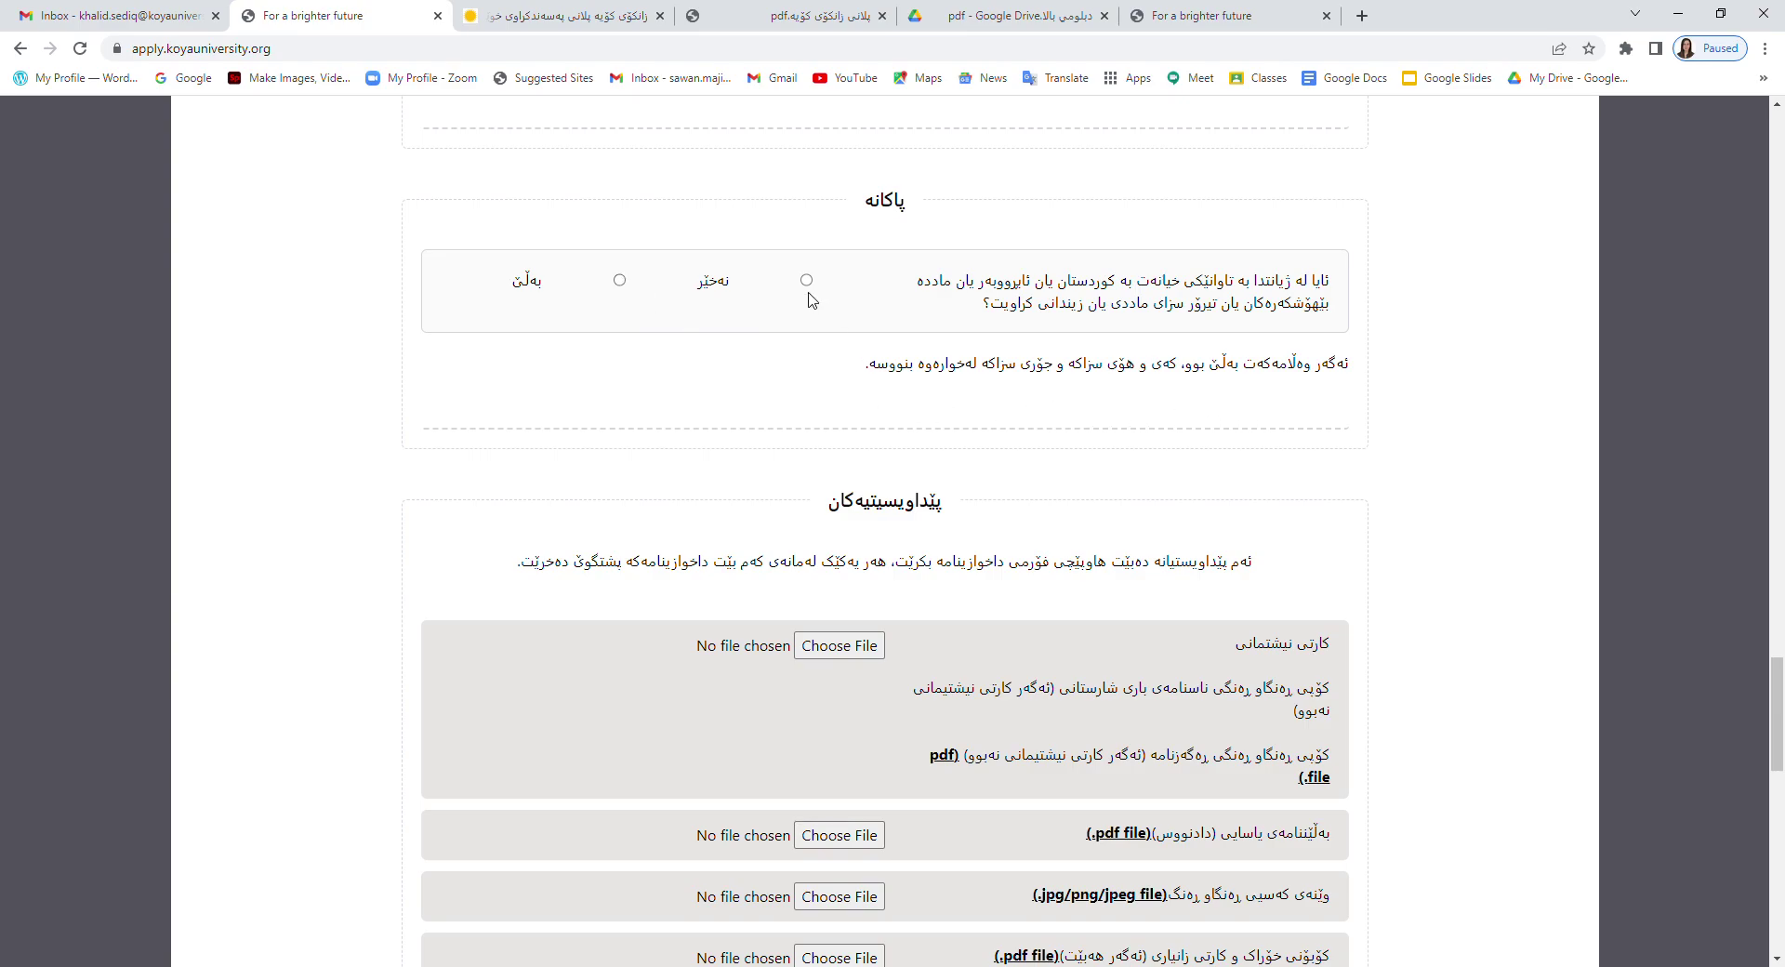
# Examine the required documents section with its file upload fields, from the national card to the financial receipt and additional information
pyautogui.scroll(-3, 1173, 530)
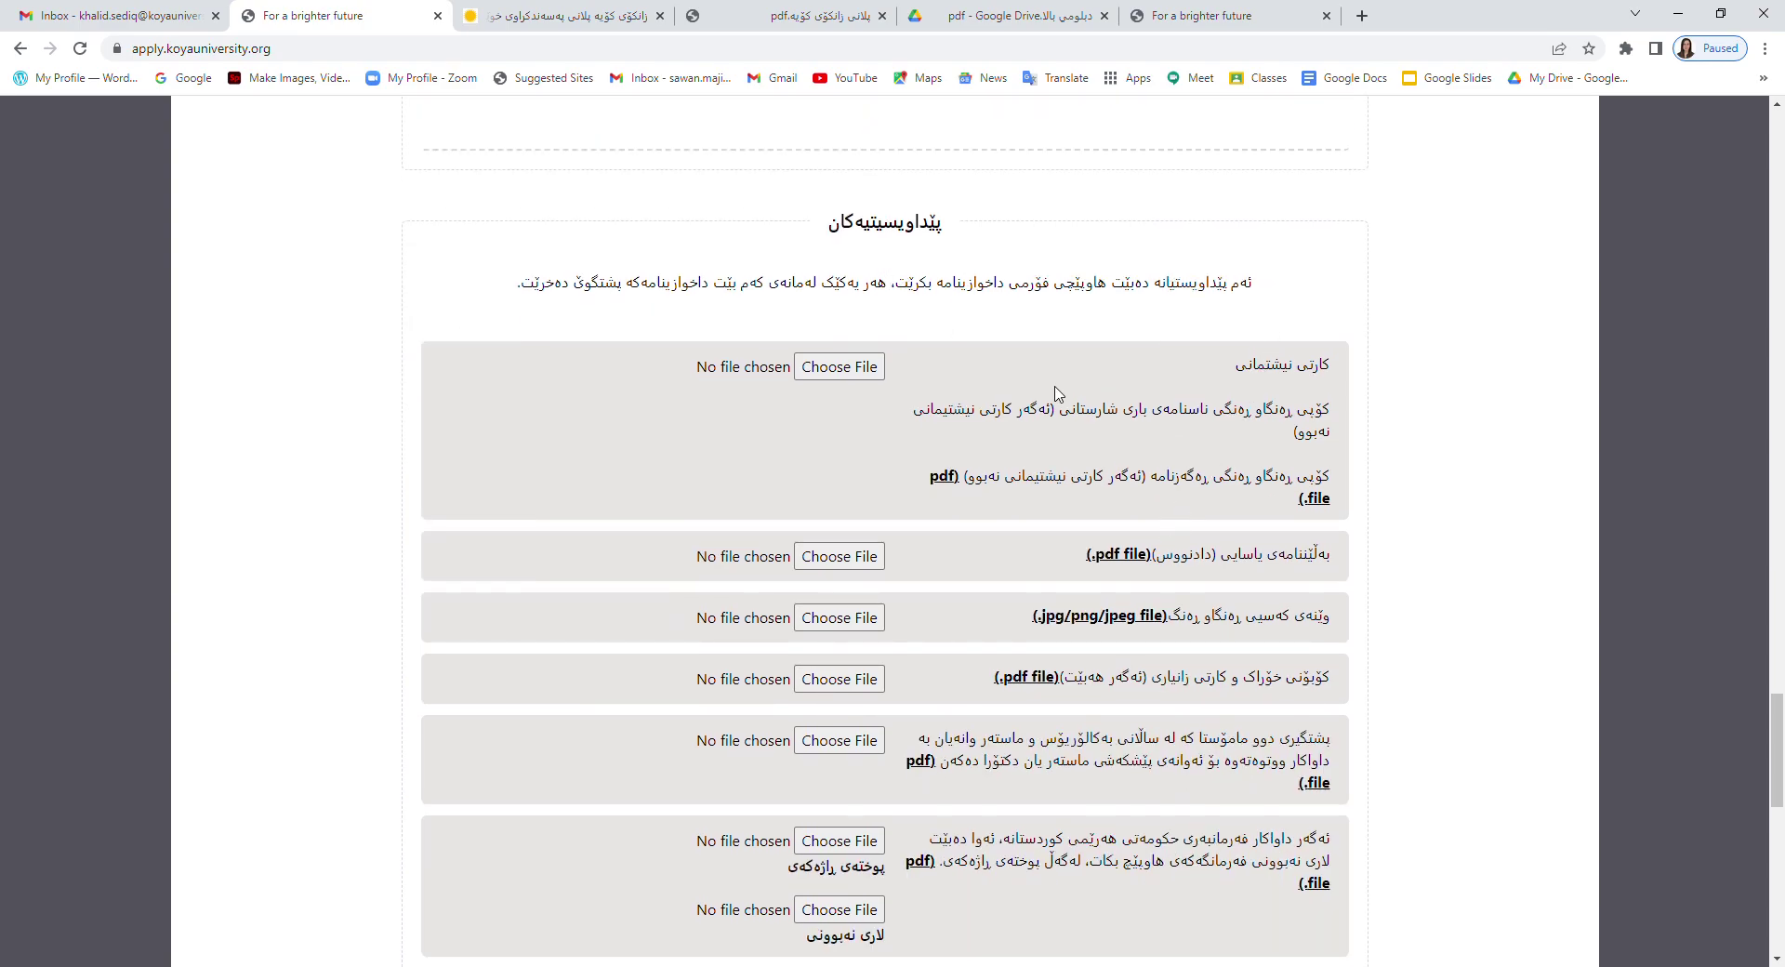
pyautogui.scroll(-1, 1054, 393)
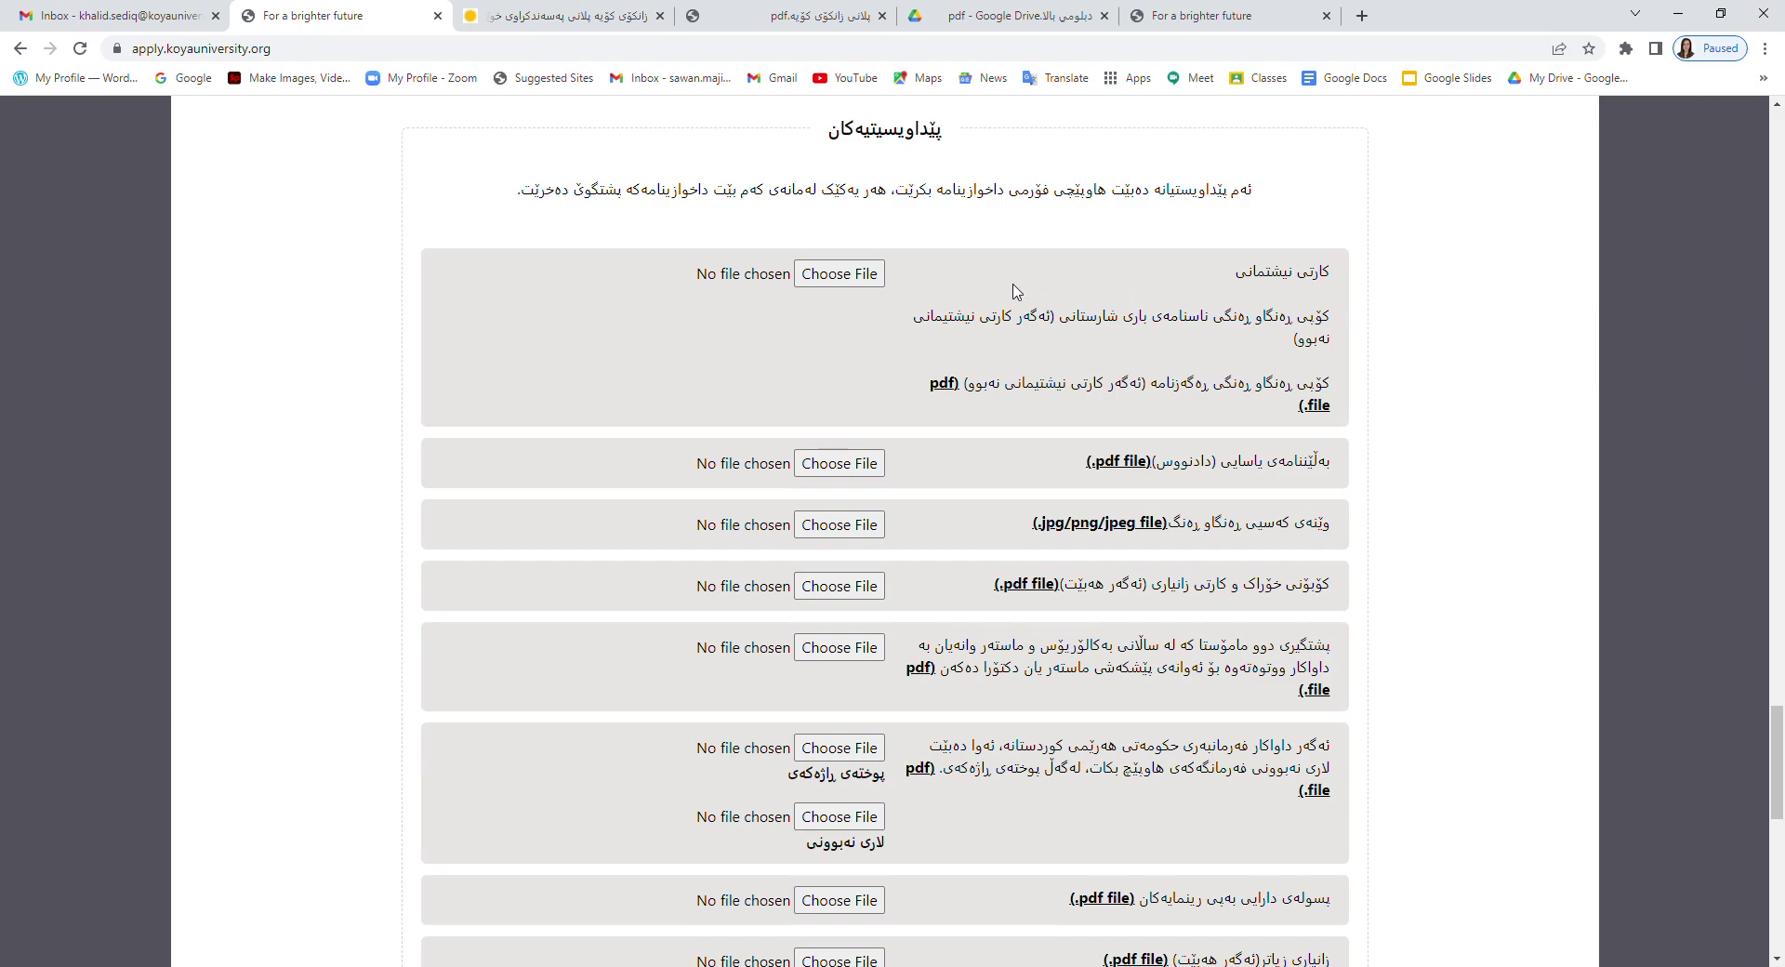
pyautogui.scroll(-2, 1074, 359)
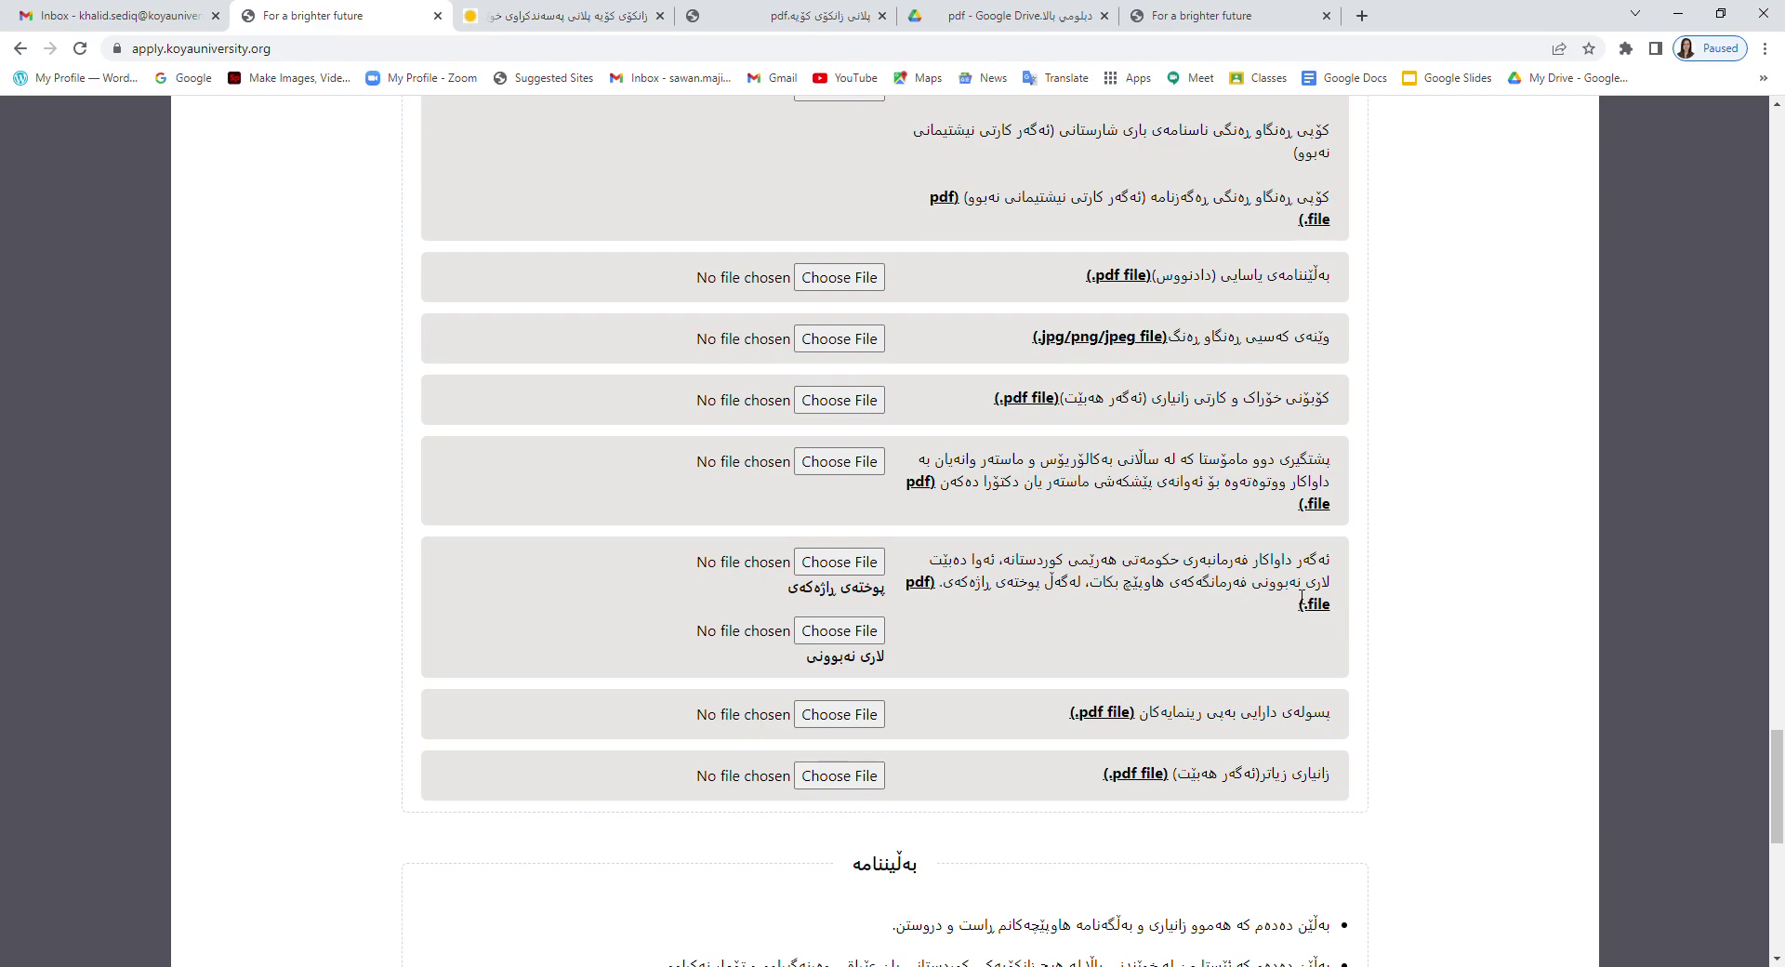
pyautogui.scroll(-2, 1340, 618)
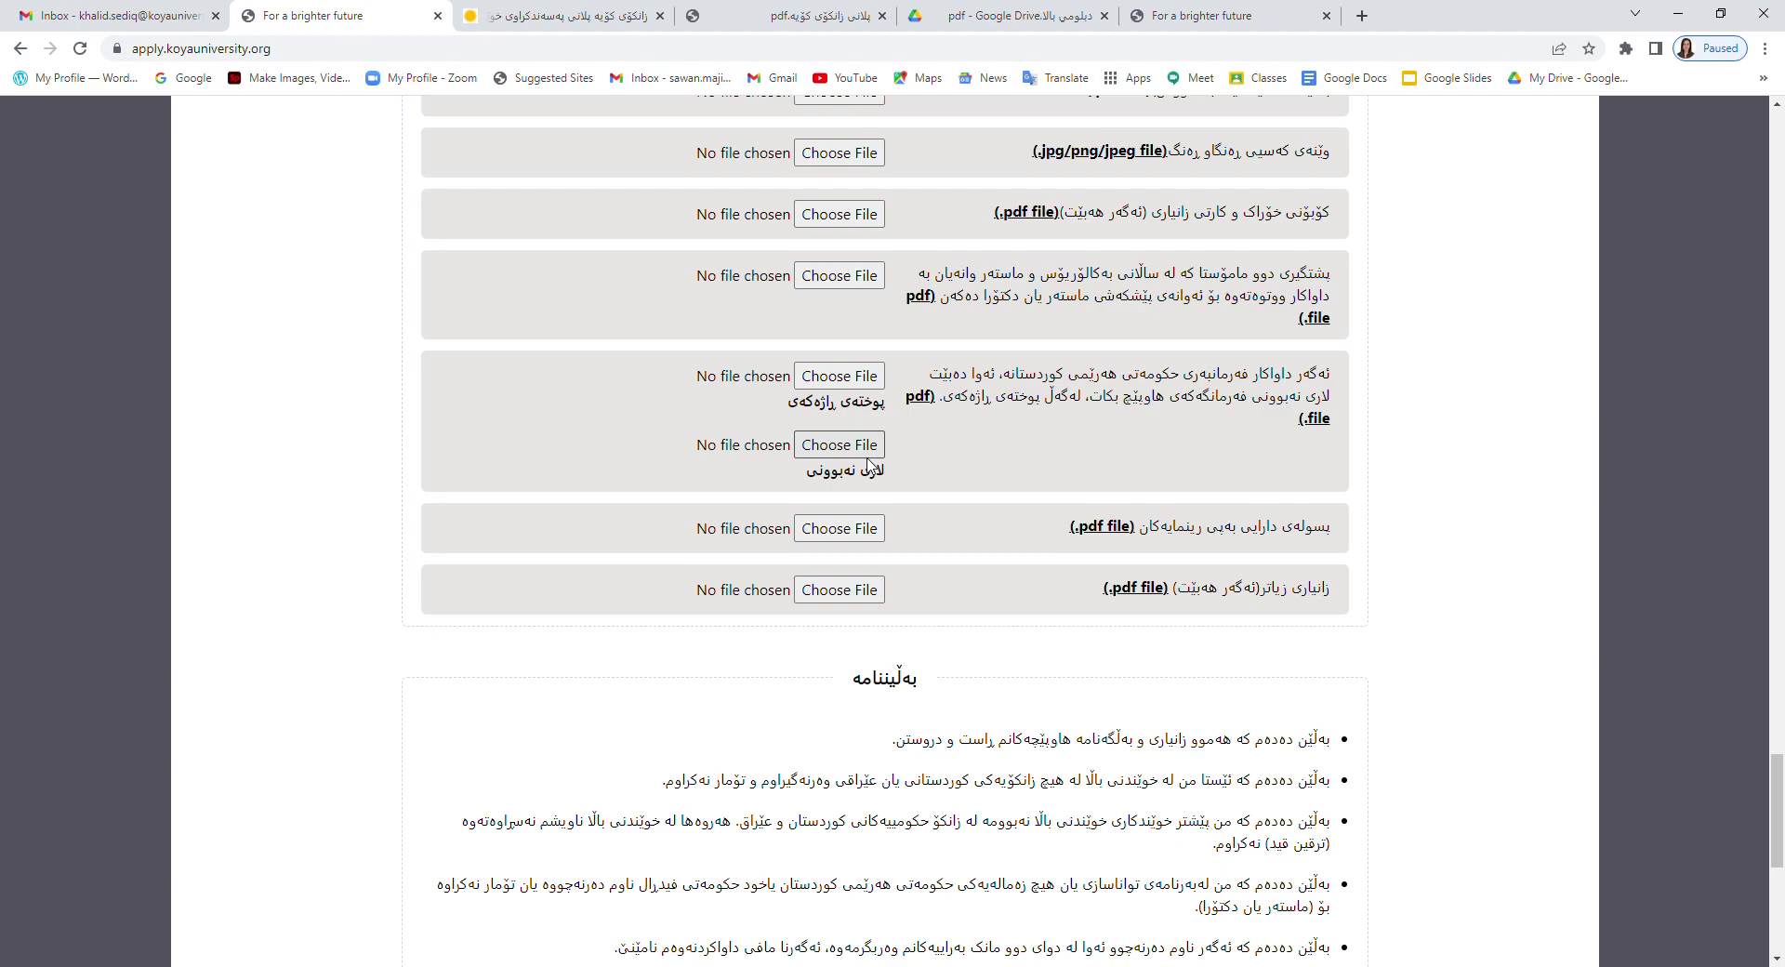
pyautogui.scroll(-2, 1218, 459)
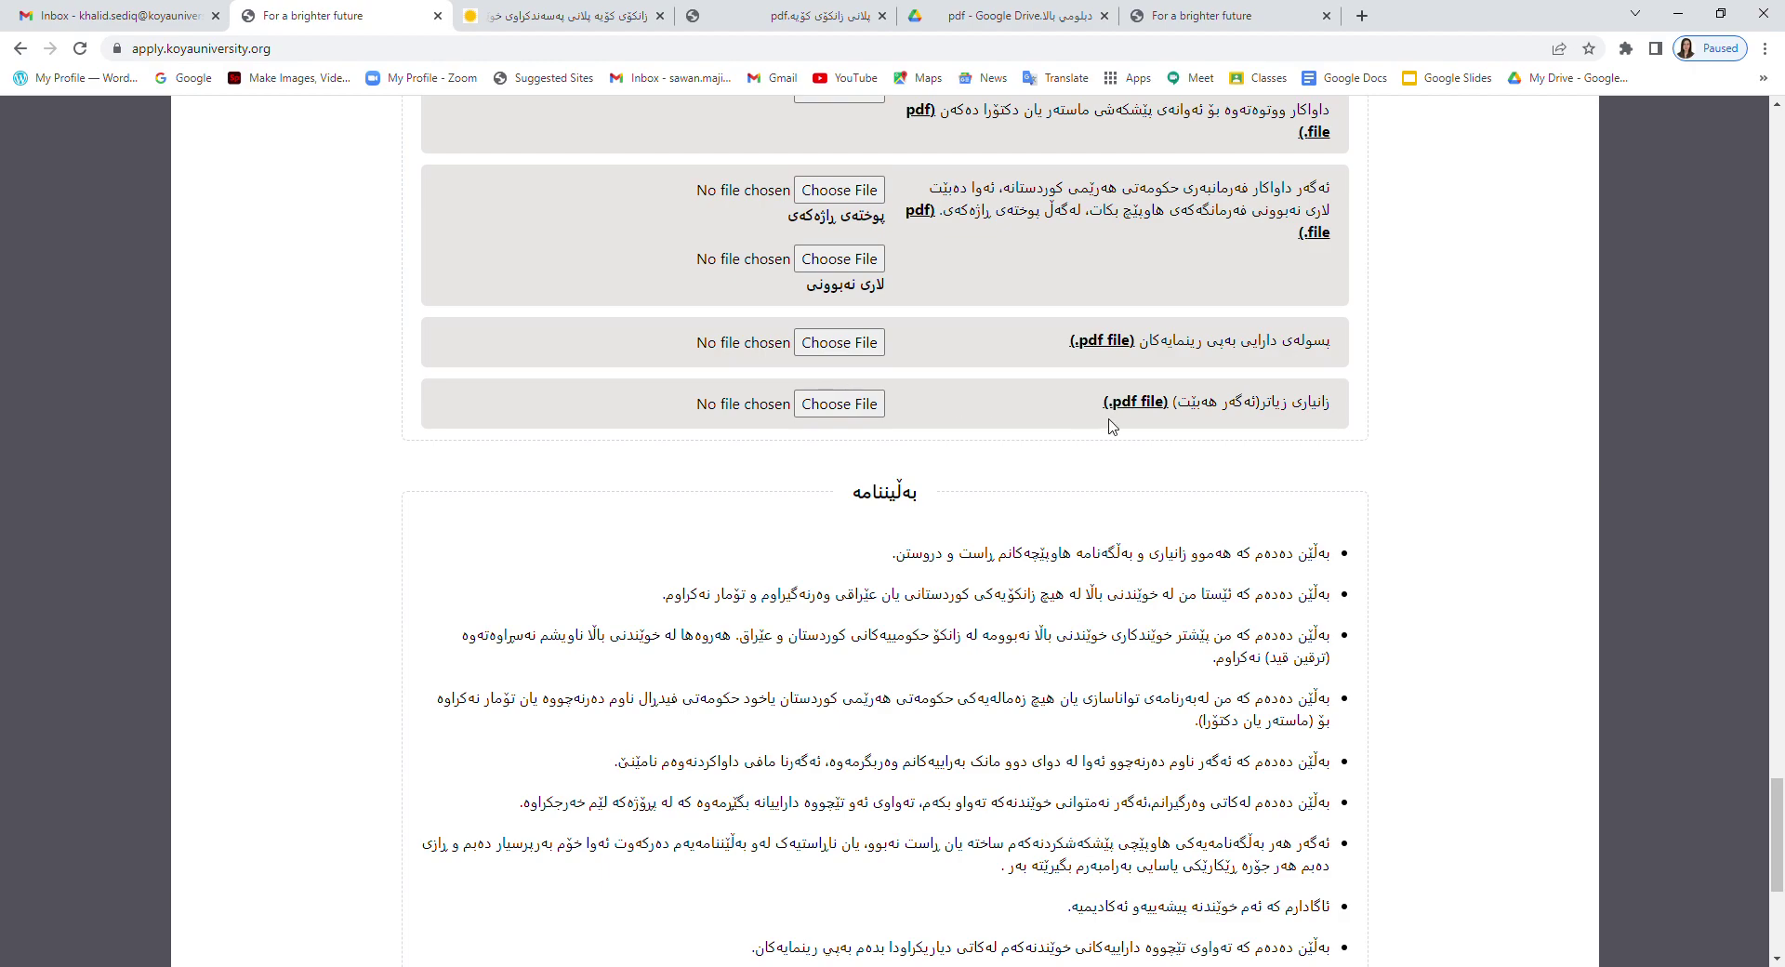
# Accept the pledge at the end of the application form, complete the reCAPTCHA check and try to submit the form
pyautogui.scroll(-3, 1110, 441)
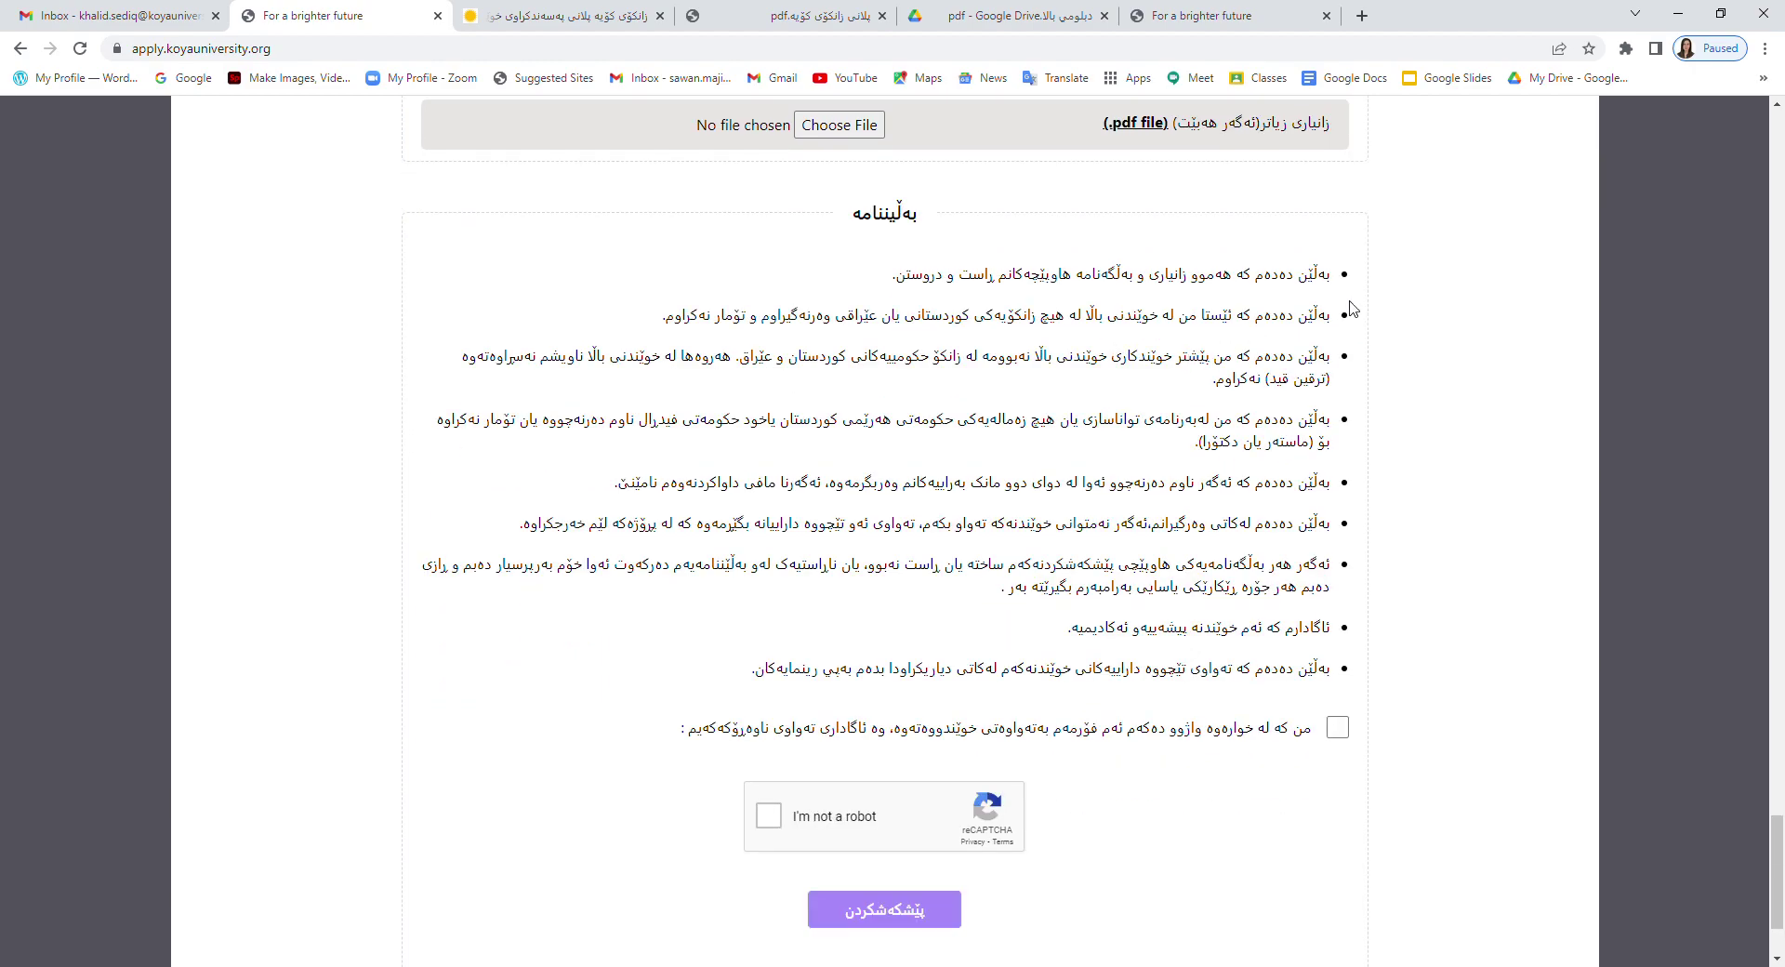
pyautogui.scroll(-2, 1324, 704)
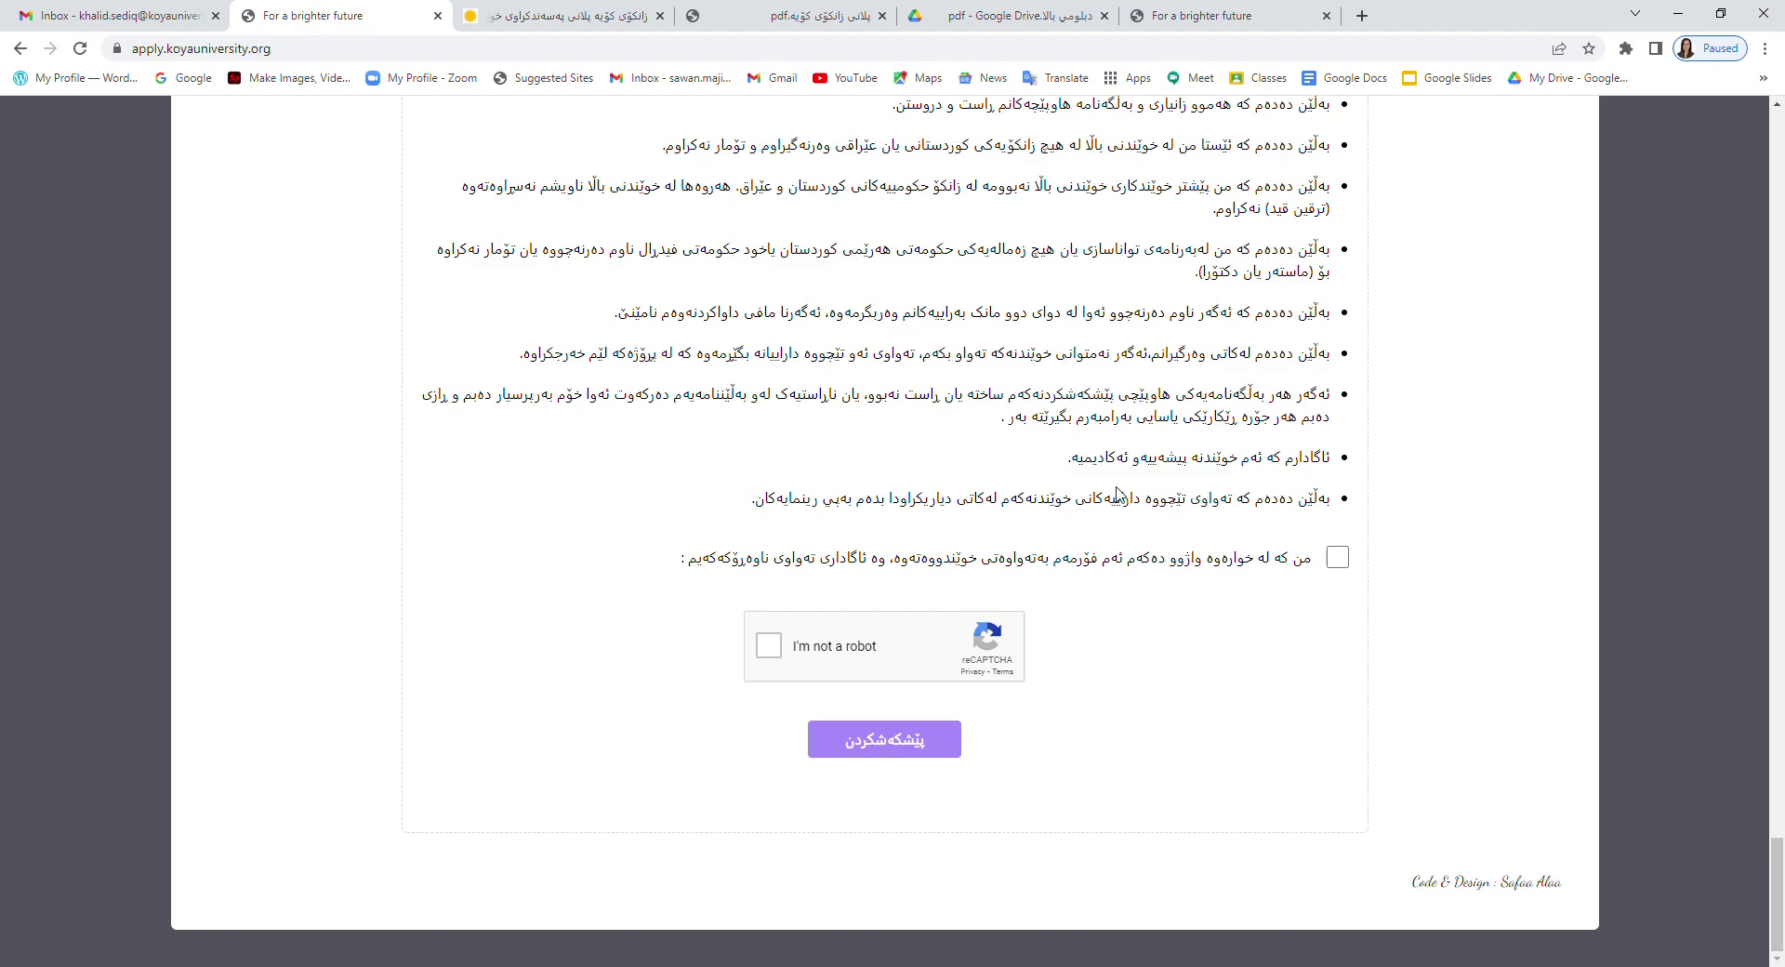
pyautogui.click(1340, 562)
pyautogui.click(775, 648)
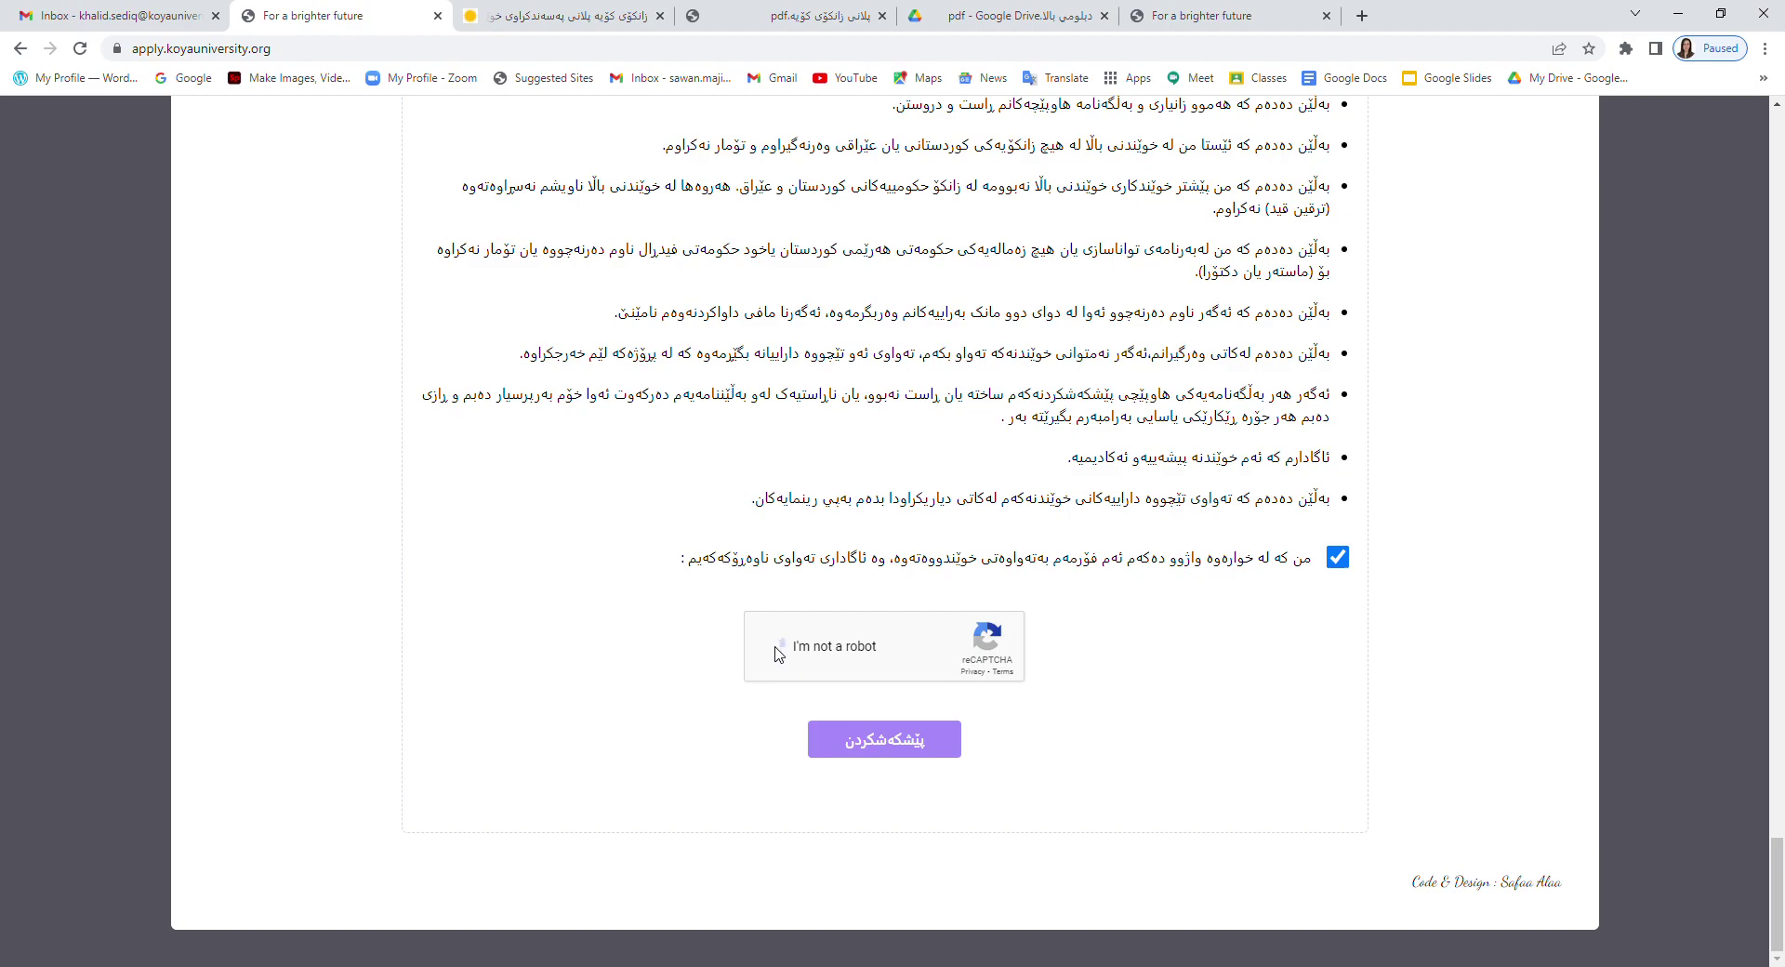
pyautogui.click(947, 755)
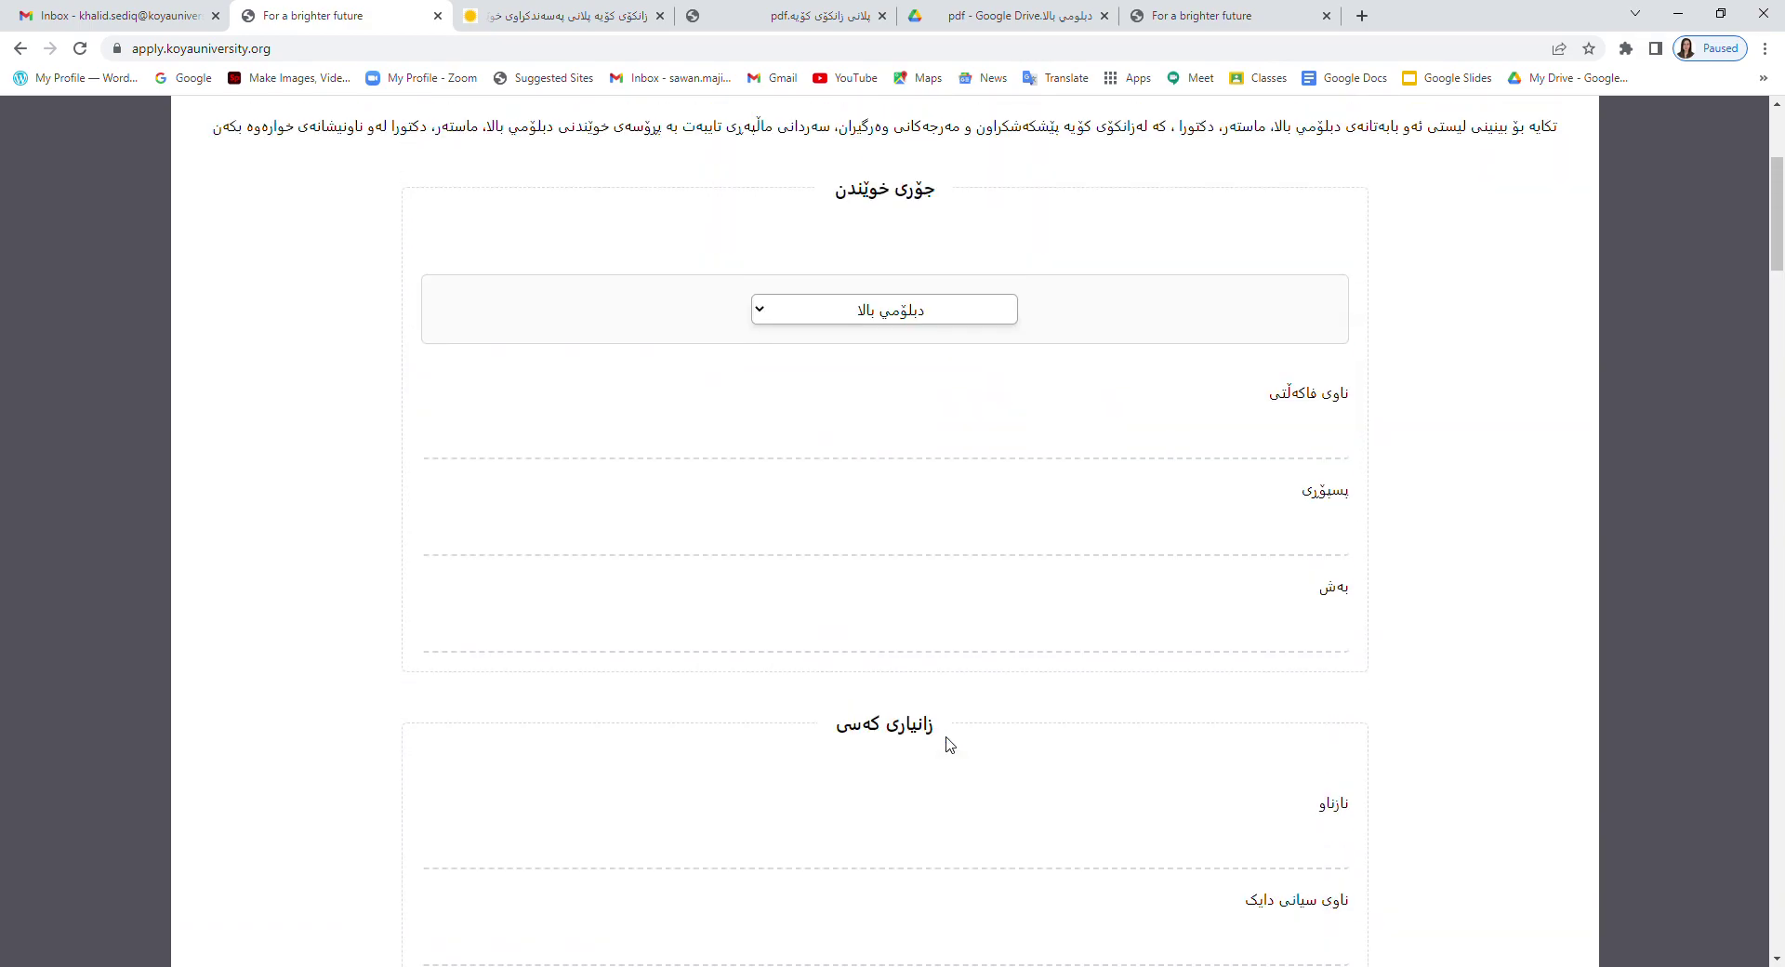
# Look at the Gmail inbox after the submission attempt and return to the postgraduate application form
pyautogui.click(163, 19)
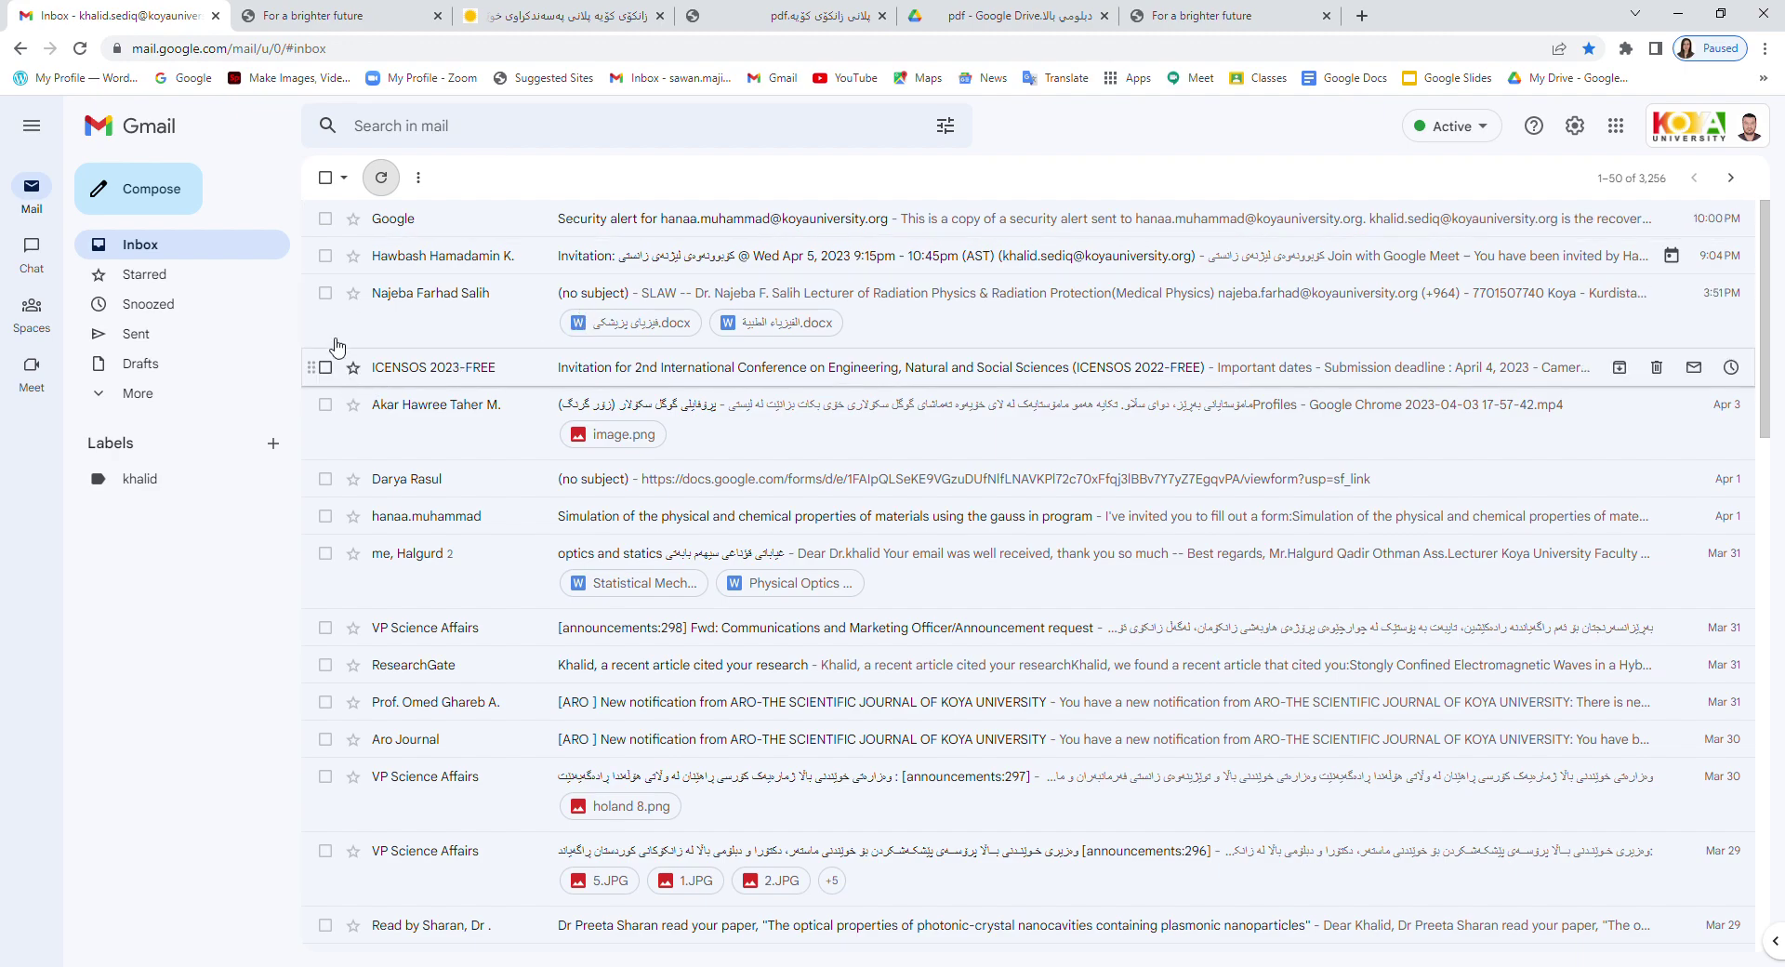
pyautogui.click(369, 19)
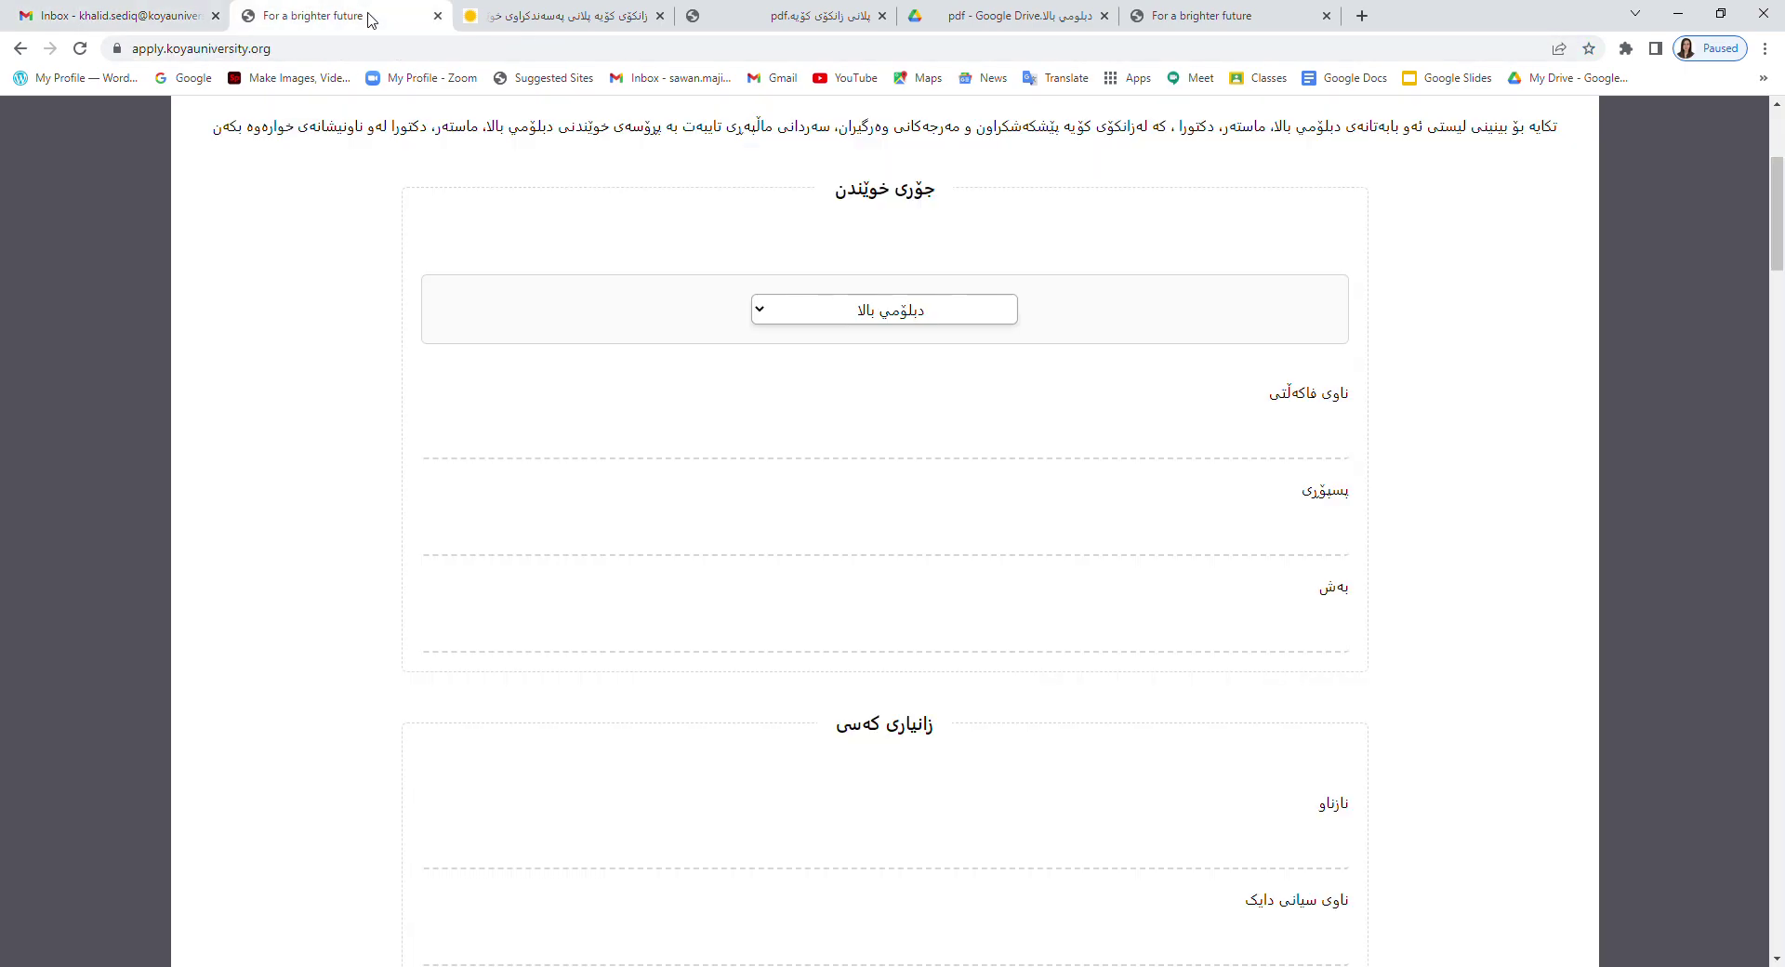